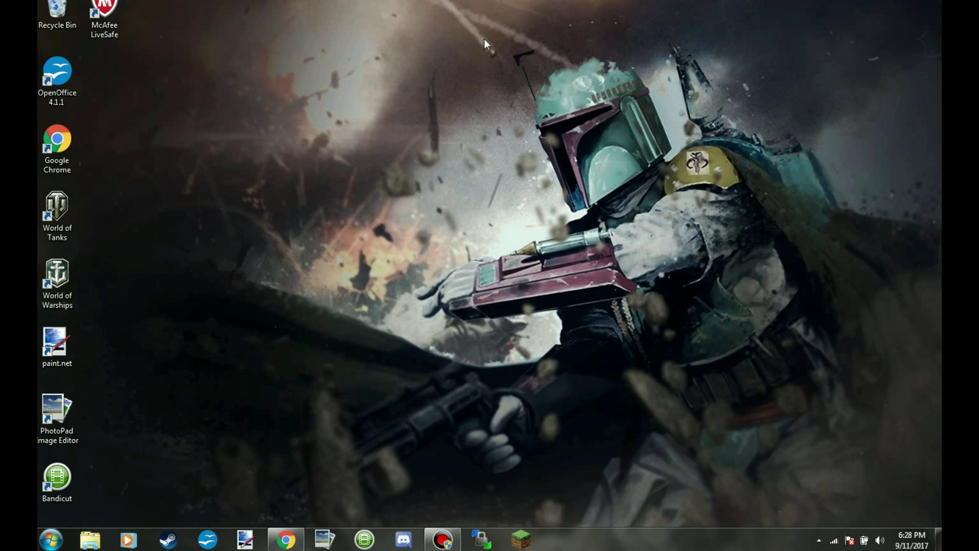
# Launch Google Chrome from the desktop so the Google home page appears
pyautogui.moveTo(516, 70); pyautogui.dragTo(770, 204)
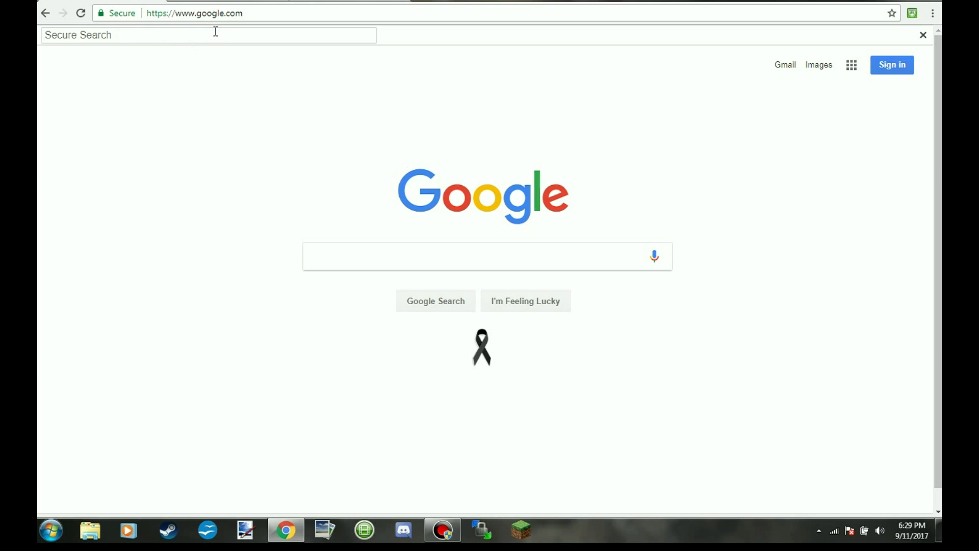
# Load the files.minecraftforge.net Forge downloads page and bring up the Minecraft 1.9 builds
pyautogui.click(275, 14)
pyautogui.press('BackSpace')
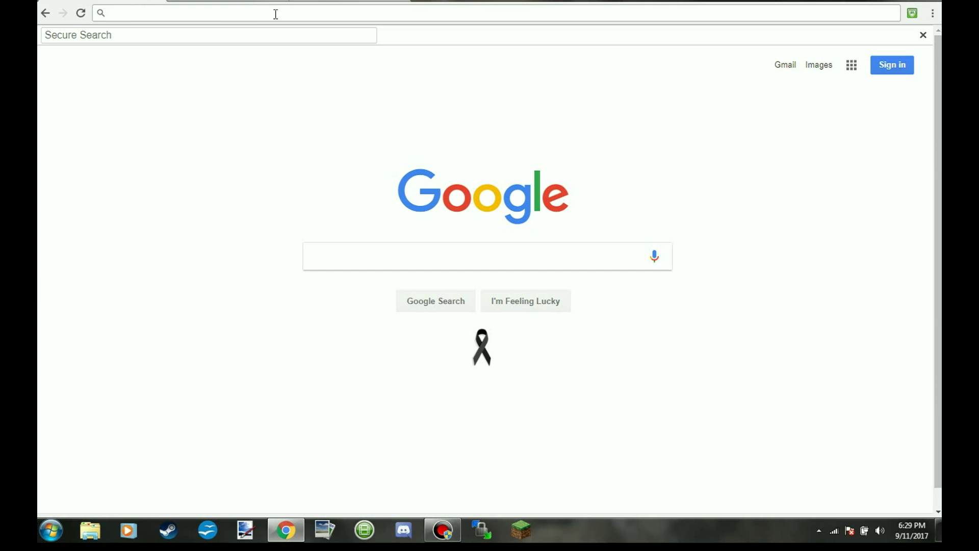
pyautogui.write('http://files.minecraftforge.net/maven/net/minecraftforge/forge/index_1.7.10.html')
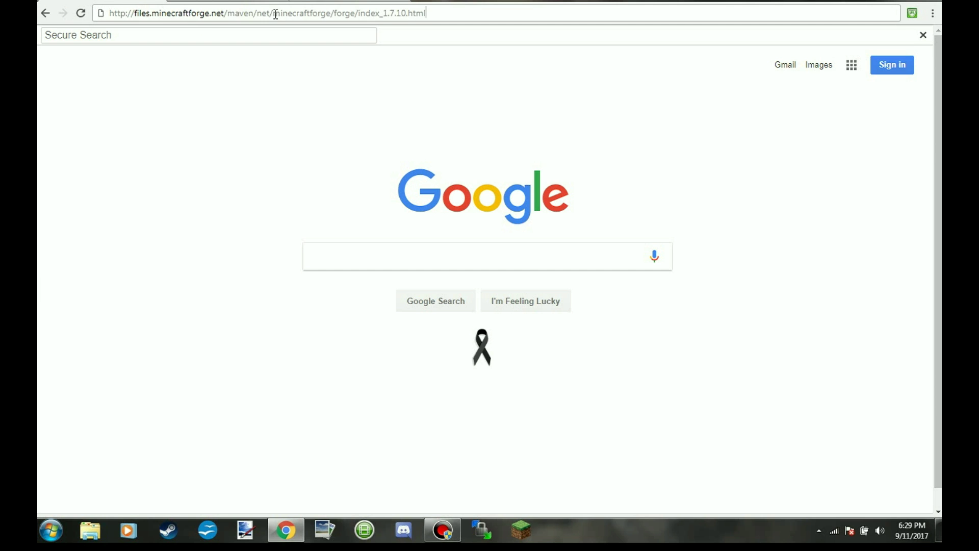
pyautogui.press('Return')
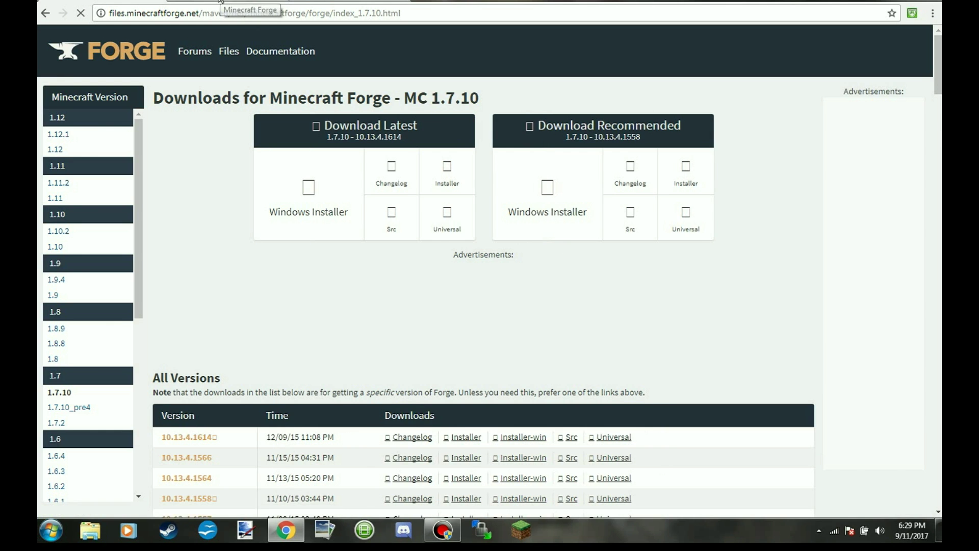
pyautogui.click(247, 3)
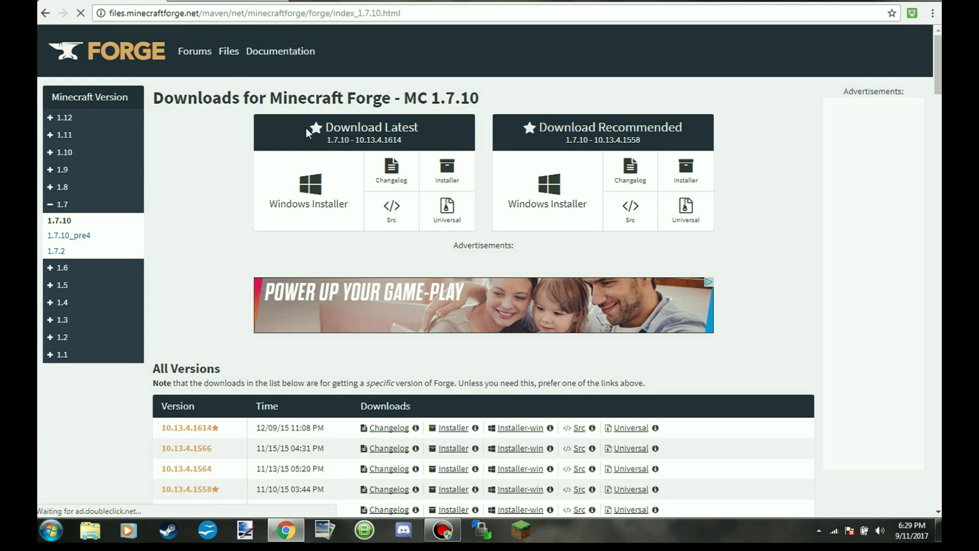
pyautogui.scroll(-1, 307, 128)
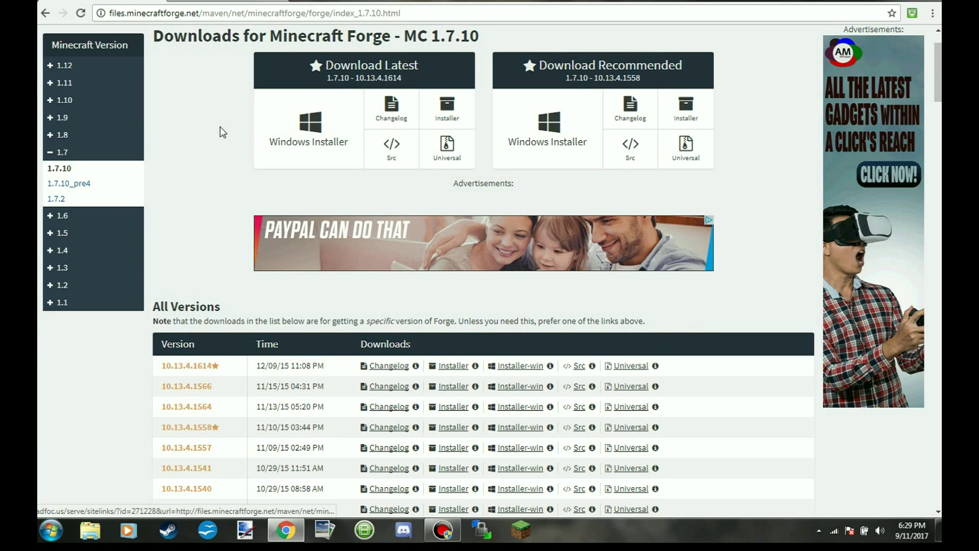
pyautogui.scroll(1, 224, 100)
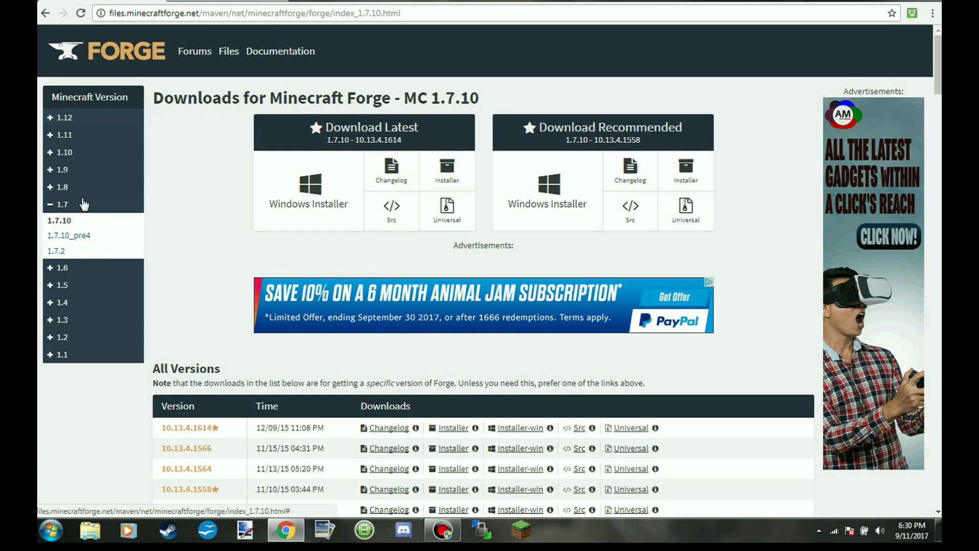
pyautogui.click(63, 170)
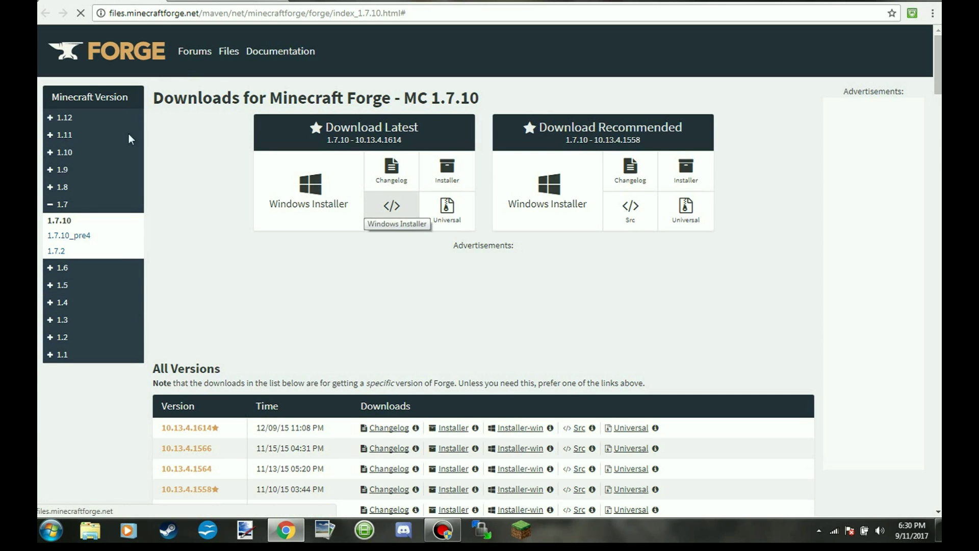
pyautogui.click(63, 169)
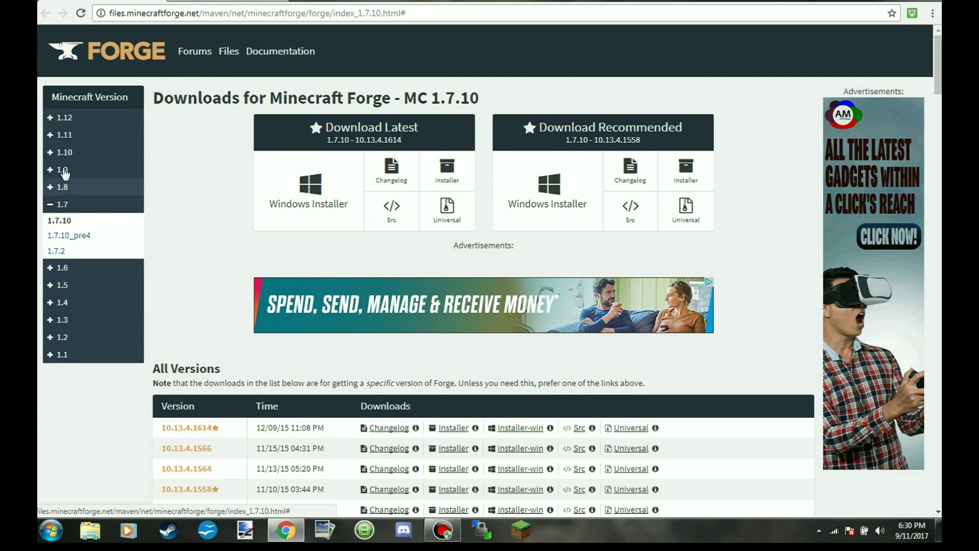
# Download the recommended Forge 1.9-12.16.1.1887 Windows installer, skipping the adfoc.us ad
pyautogui.click(56, 202)
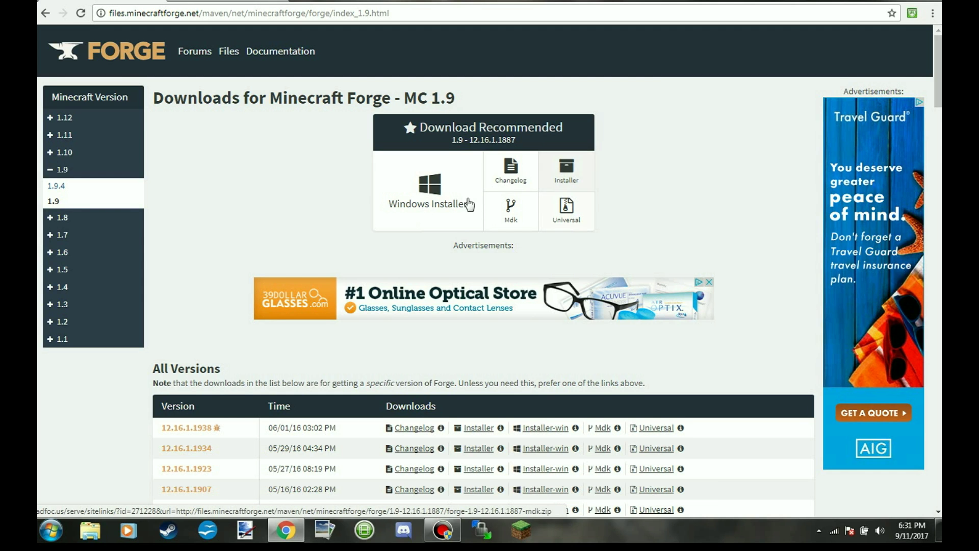
pyautogui.click(428, 197)
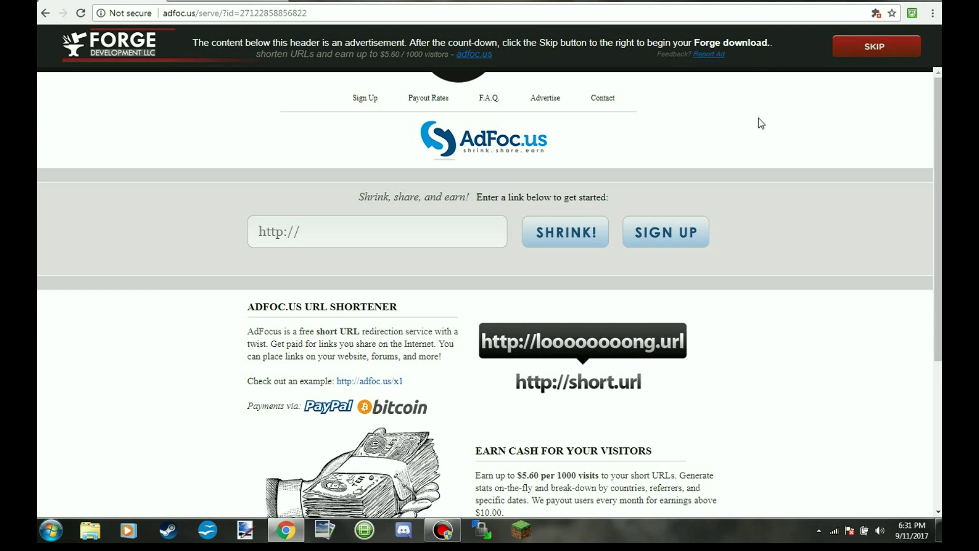
pyautogui.click(864, 49)
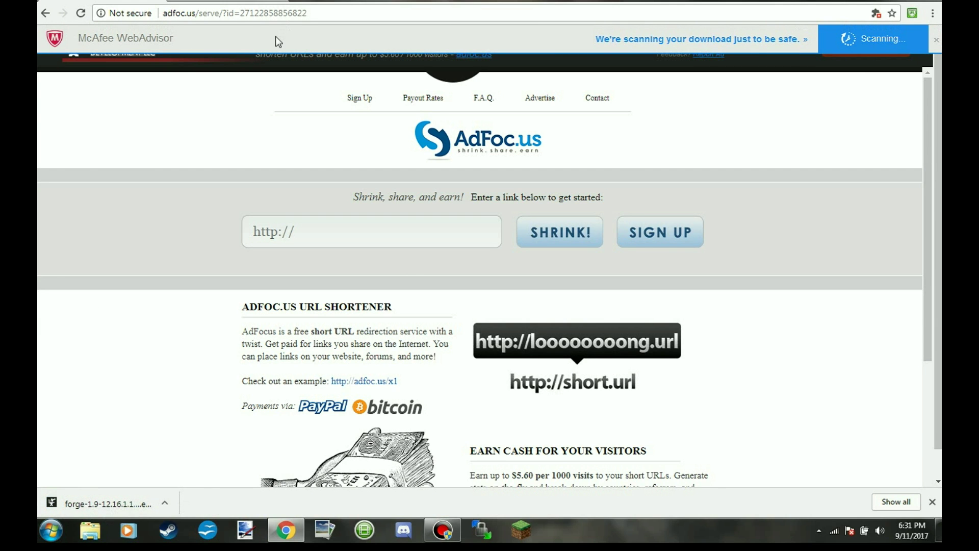
# Download and keep the More Axes 1.9-1.0a file from Curse, then show the desktop
pyautogui.click(153, 2)
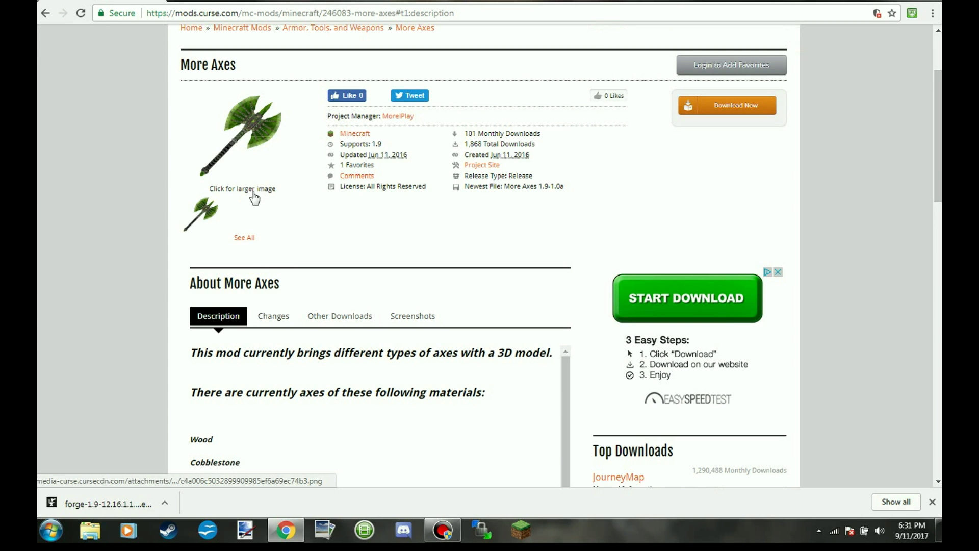
pyautogui.scroll(1, 251, 203)
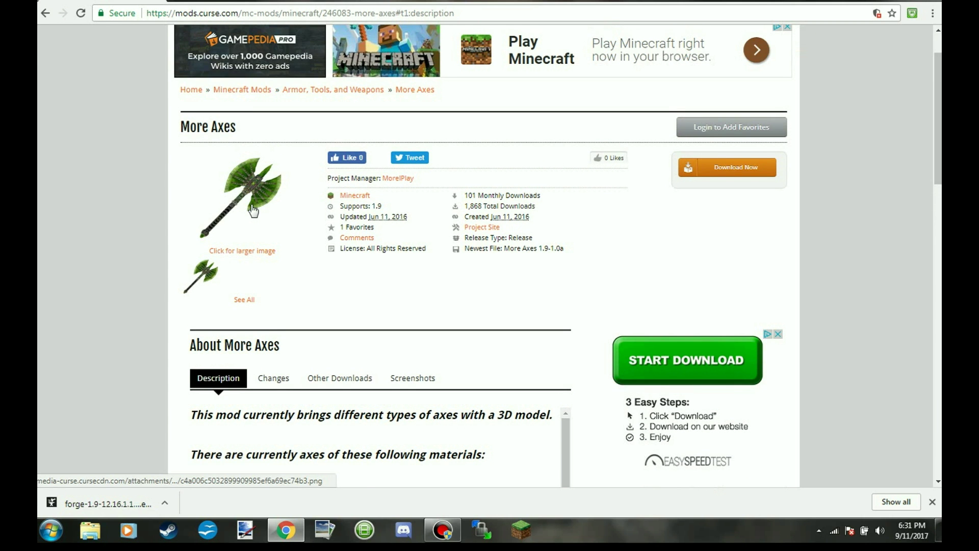
pyautogui.scroll(1, 263, 220)
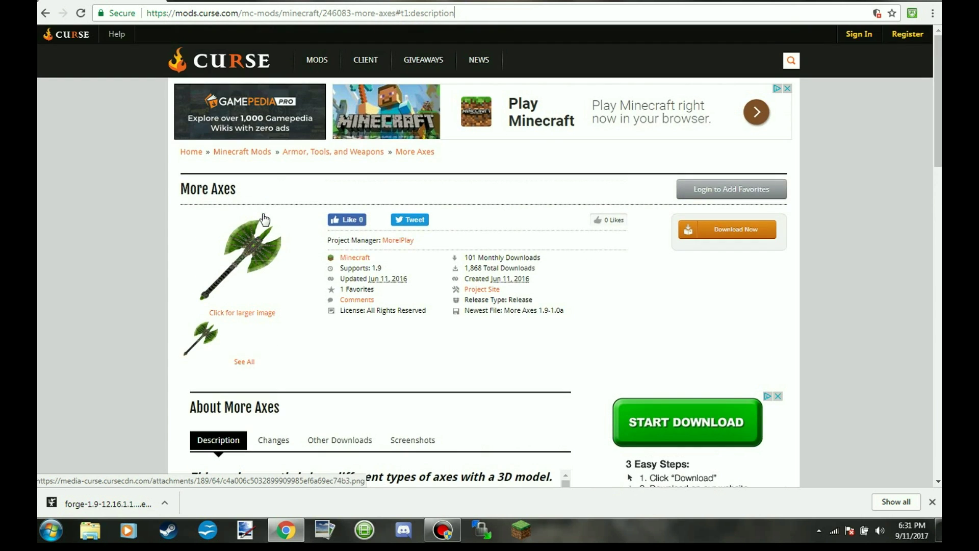
pyautogui.scroll(-1, 264, 220)
pyautogui.scroll(-1, 255, 210)
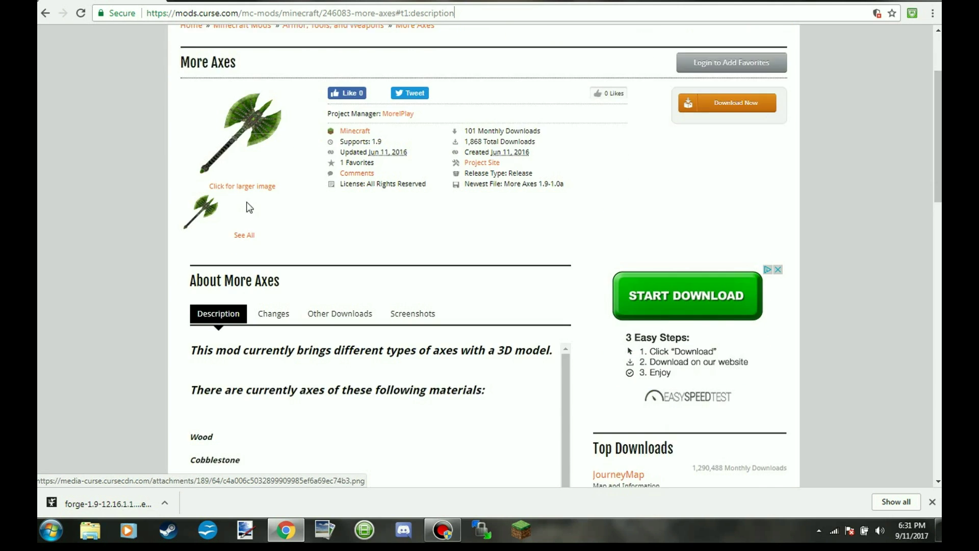
pyautogui.scroll(-1, 257, 212)
pyautogui.scroll(2, 260, 212)
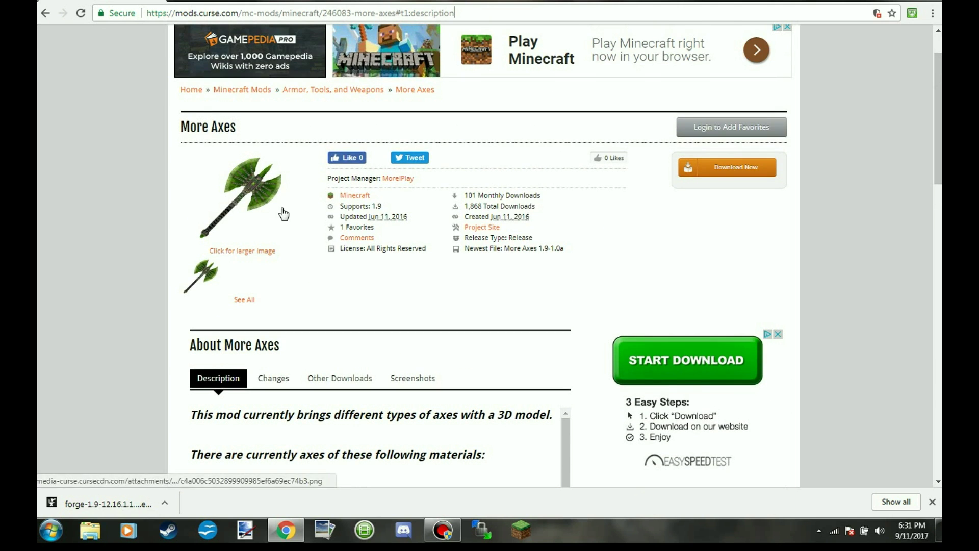
pyautogui.click(742, 172)
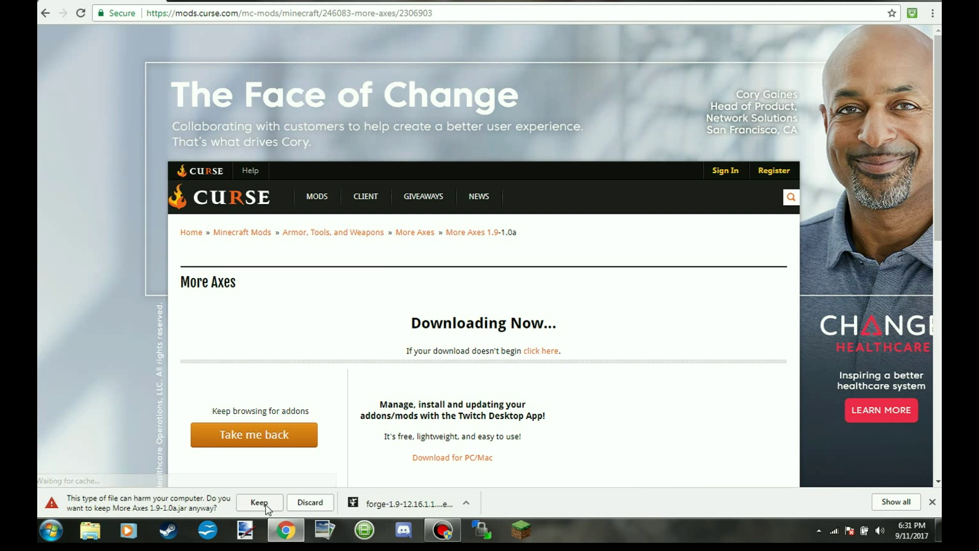
pyautogui.click(259, 502)
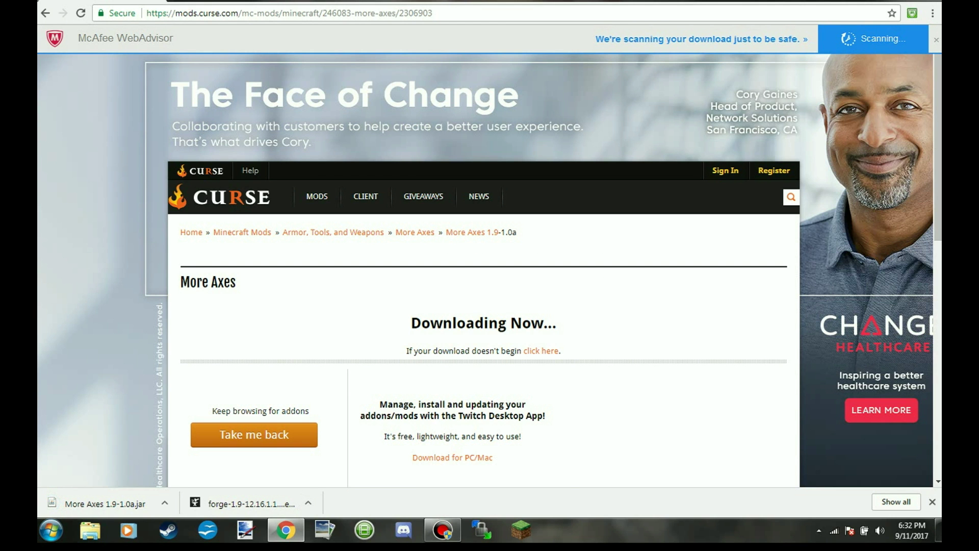
pyautogui.press('super+d')
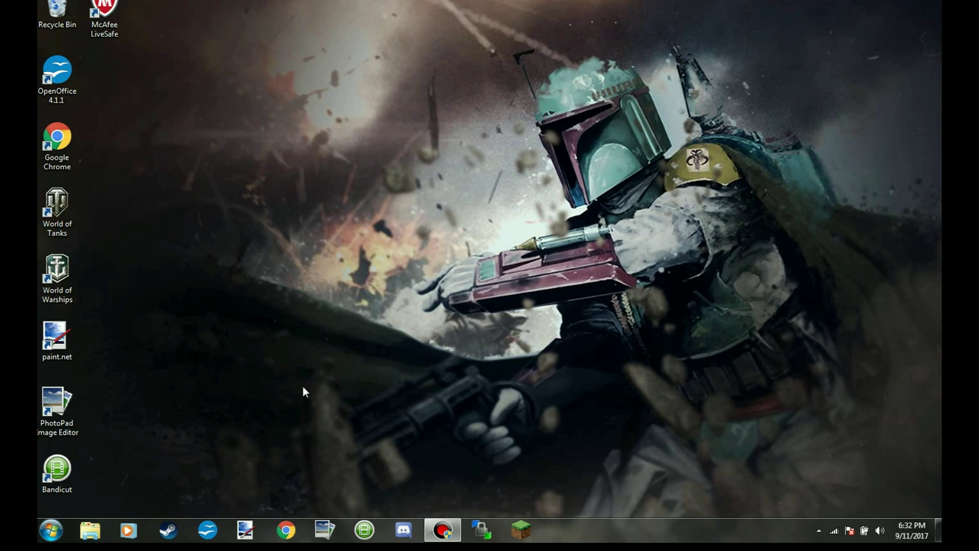
# Move the Forge installer and More Axes 1.9-1.0a file from Downloads onto the desktop
pyautogui.click(91, 530)
pyautogui.click(119, 190)
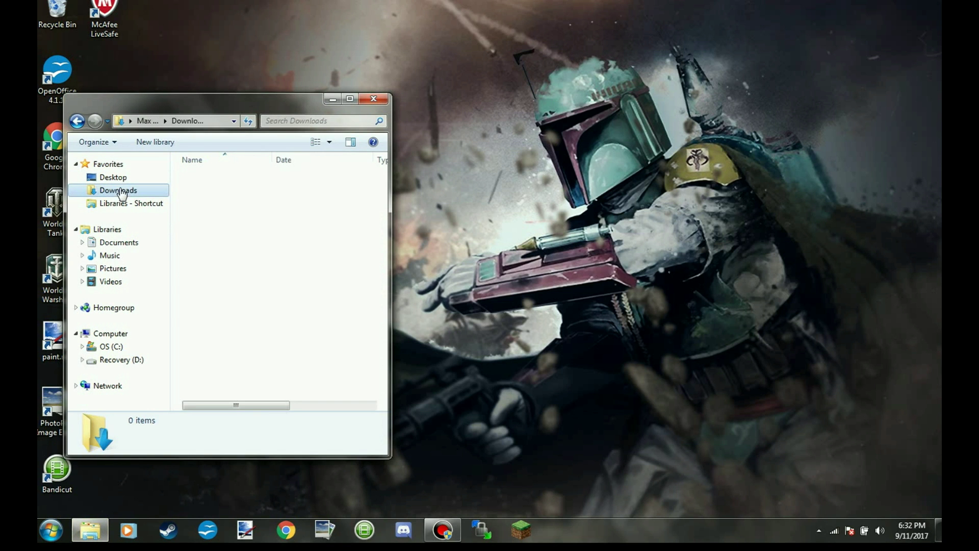
pyautogui.moveTo(230, 204); pyautogui.dragTo(512, 203)
pyautogui.moveTo(241, 258)
pyautogui.mouseDown()
pyautogui.moveTo(276, 261)
pyautogui.moveTo(578, 207)
pyautogui.mouseUp()
pyautogui.click(373, 99)
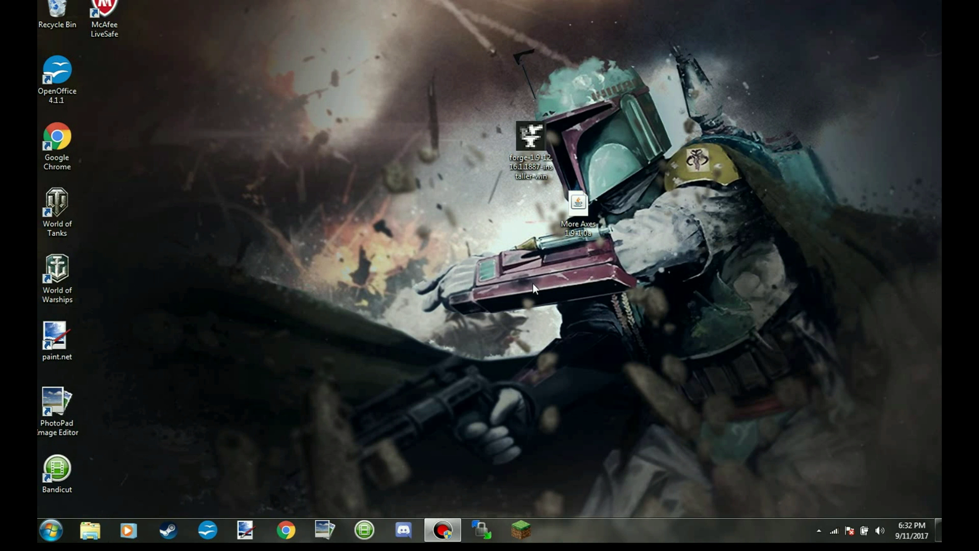
# Run the Forge installer to install the 1.9-12.16.1.1887 client profile
pyautogui.doubleClick(537, 155)
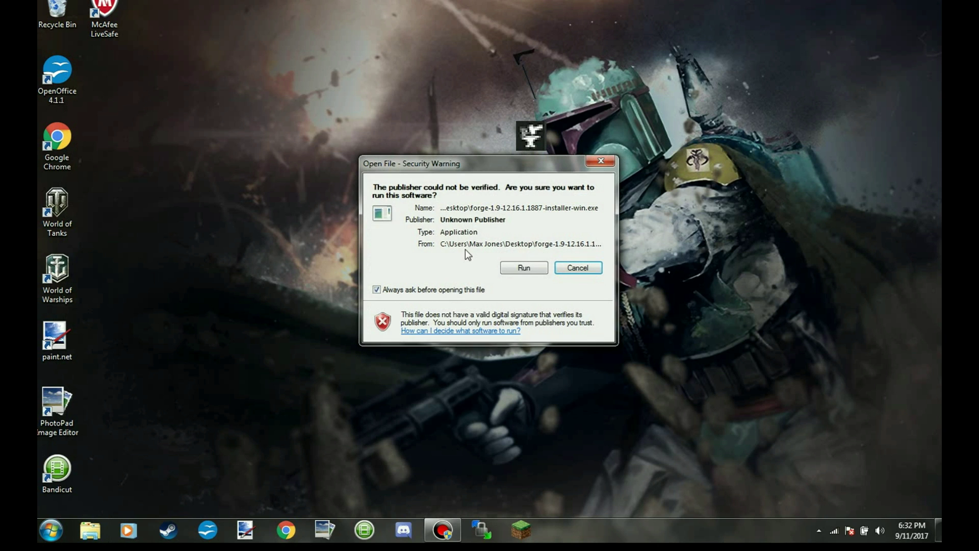
pyautogui.click(520, 269)
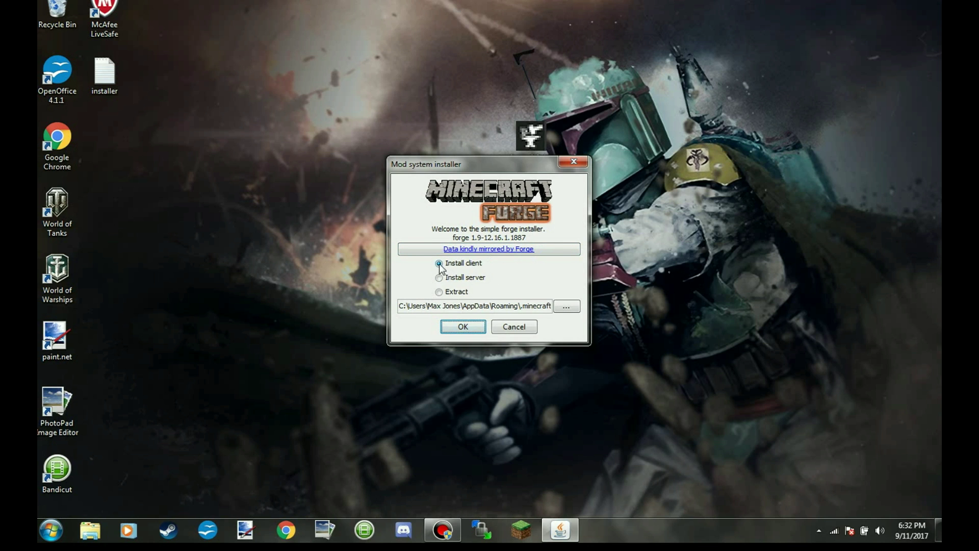
pyautogui.click(458, 327)
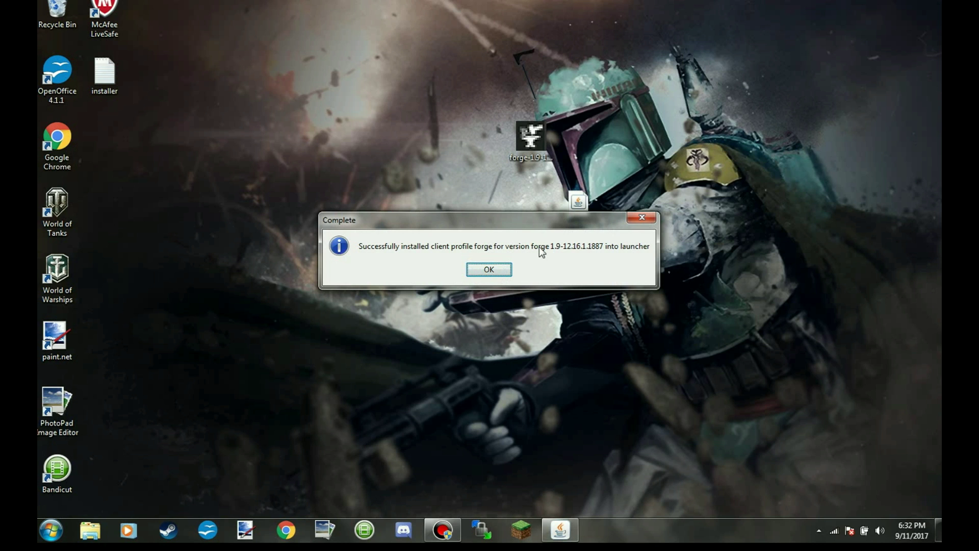
pyautogui.click(494, 267)
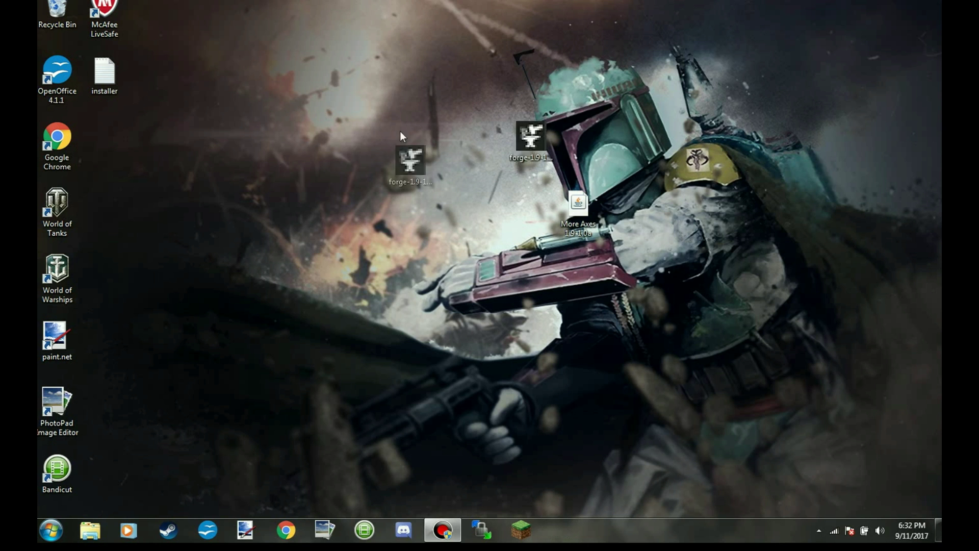
# Drag the Forge installer files off the desktop into the Recycle Bin
pyautogui.moveTo(524, 129); pyautogui.dragTo(382, 129)
pyautogui.moveTo(462, 149); pyautogui.dragTo(334, 270)
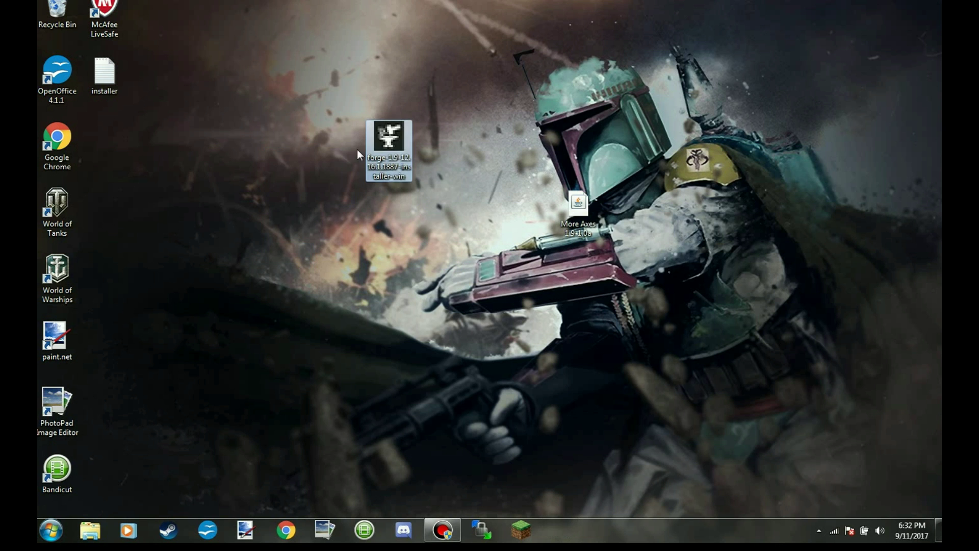
pyautogui.moveTo(388, 141); pyautogui.dragTo(150, 46)
pyautogui.moveTo(84, 19); pyautogui.dragTo(55, 12)
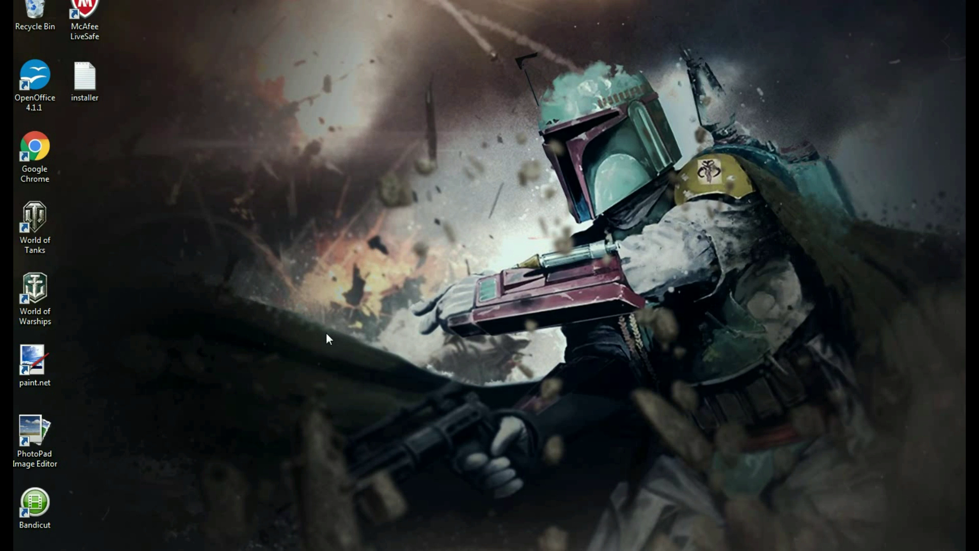
# Open the %appdata% Roaming folder from the Run dialog
pyautogui.press('super+r')
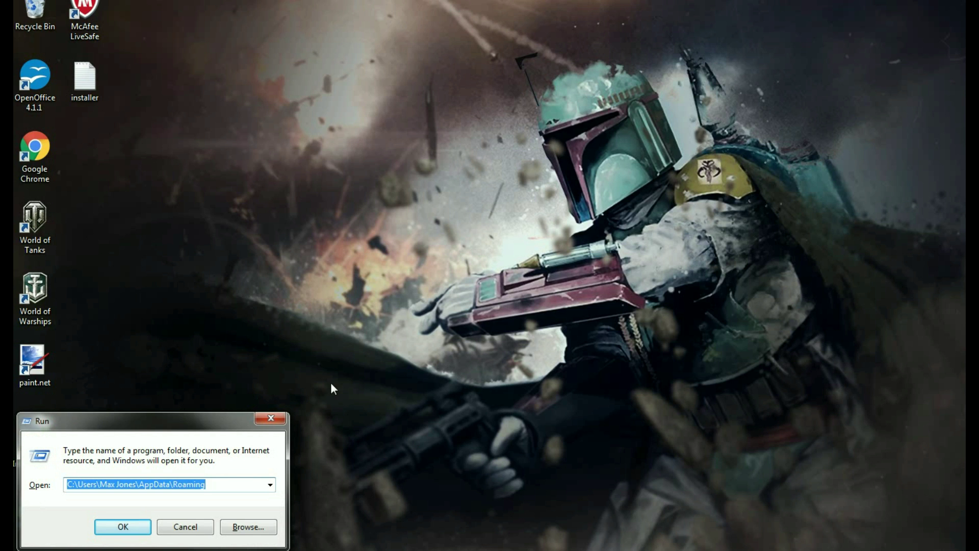
pyautogui.press('BackSpace')
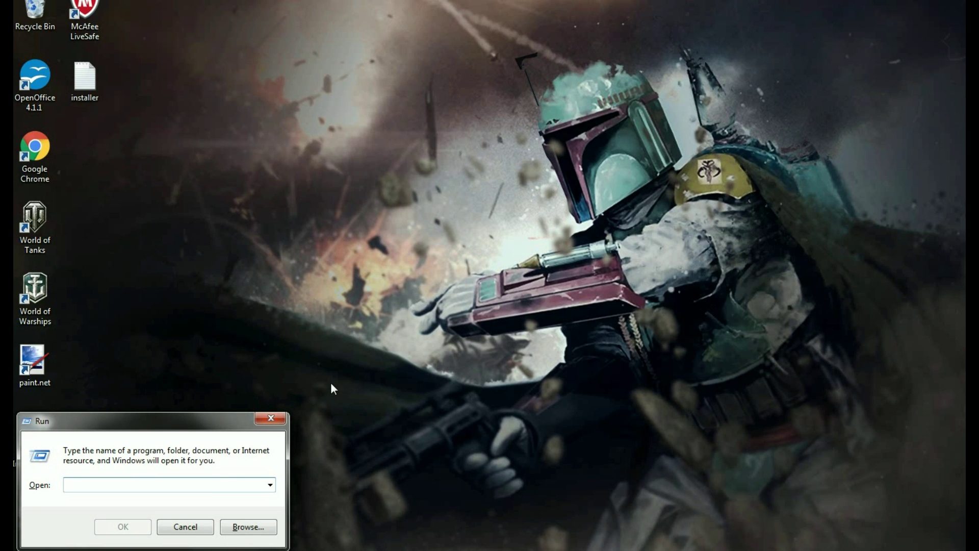
pyautogui.write('%app')
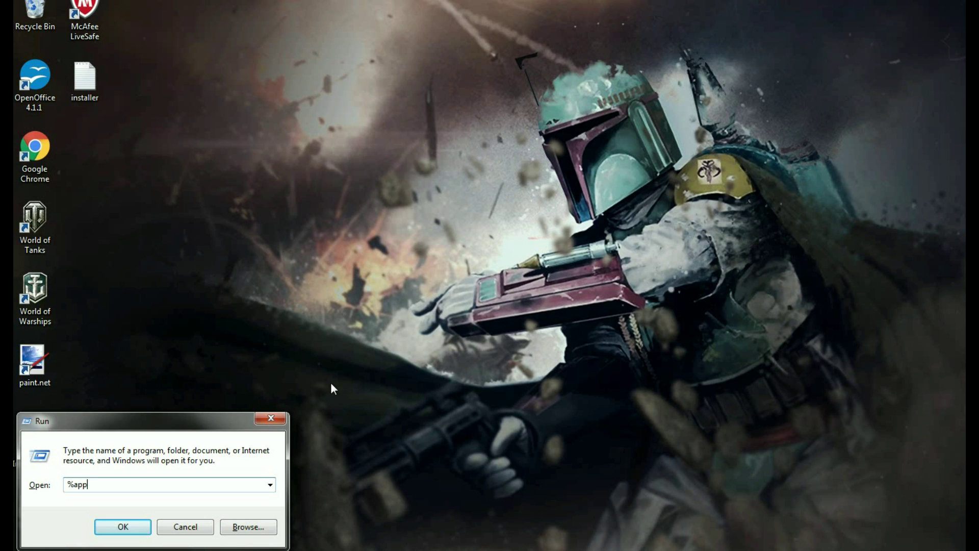
pyautogui.write('data%')
pyautogui.press('Return')
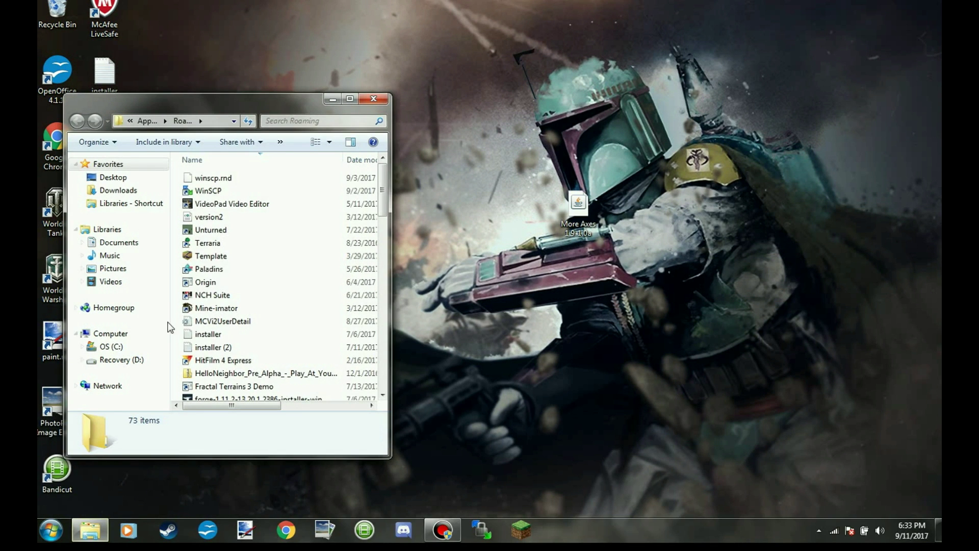
pyautogui.scroll(-7, 224, 340)
pyautogui.scroll(-6, 225, 340)
pyautogui.scroll(-4, 225, 341)
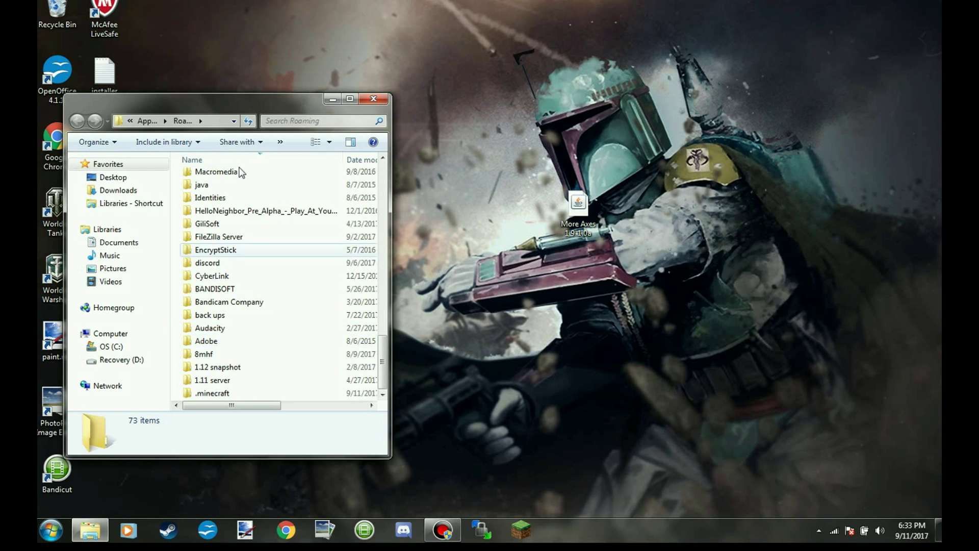
# Put the More Axes 1.9-1.0a file into .minecraft\mods and close the folder window
pyautogui.doubleClick(218, 394)
pyautogui.scroll(-1, 219, 306)
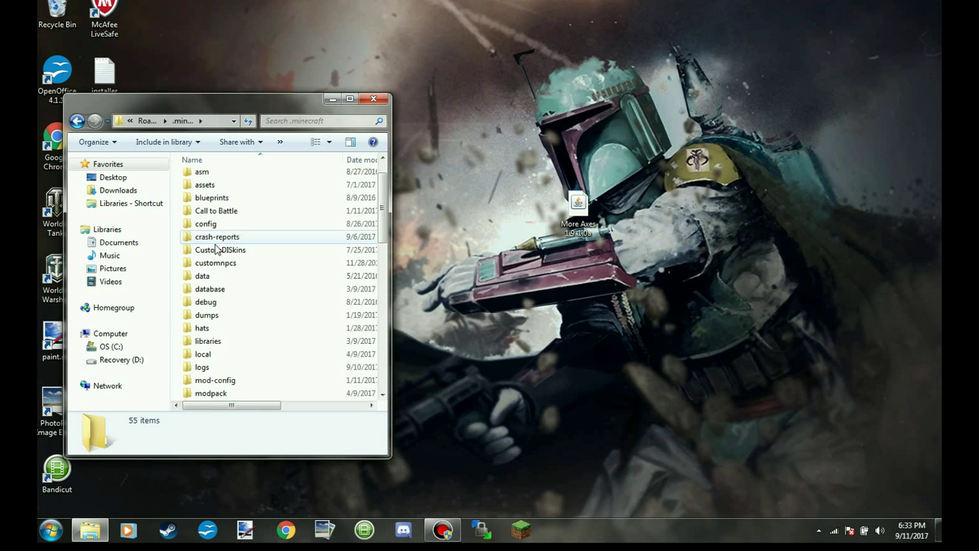
pyautogui.scroll(-2, 217, 248)
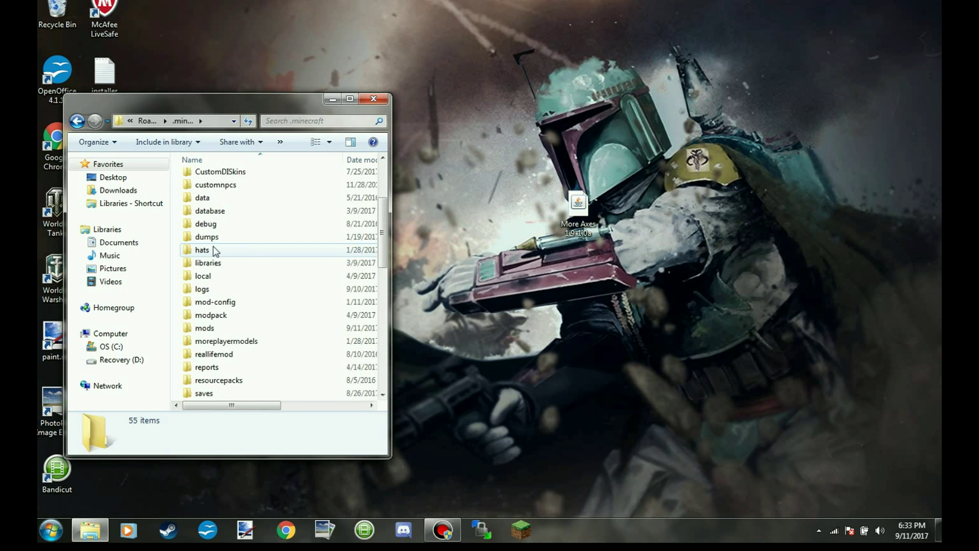
pyautogui.doubleClick(215, 328)
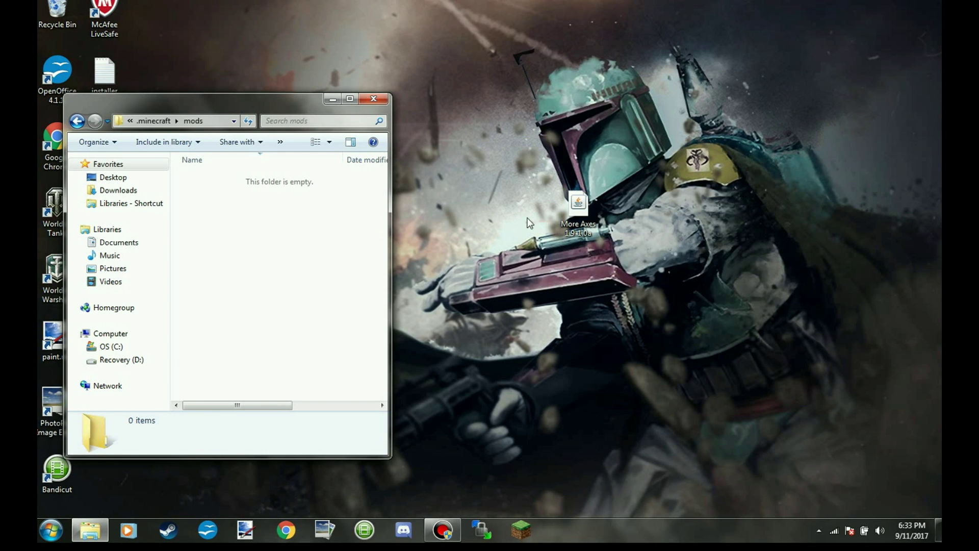
pyautogui.moveTo(582, 213); pyautogui.dragTo(310, 275)
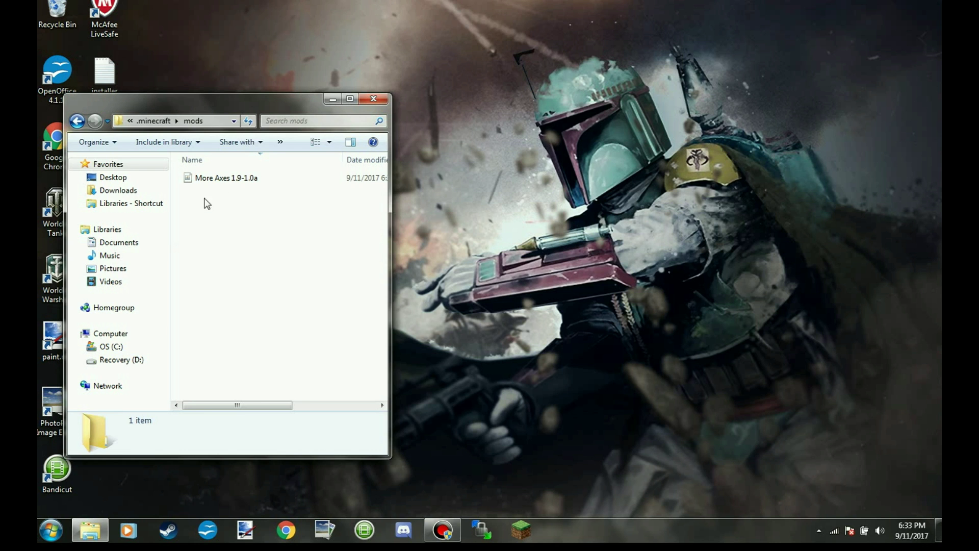
pyautogui.click(218, 185)
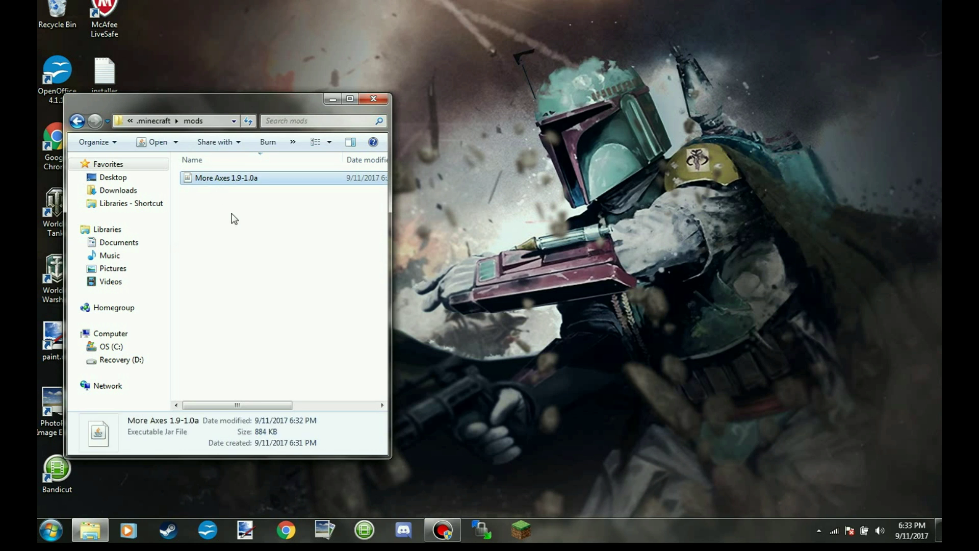
pyautogui.click(375, 100)
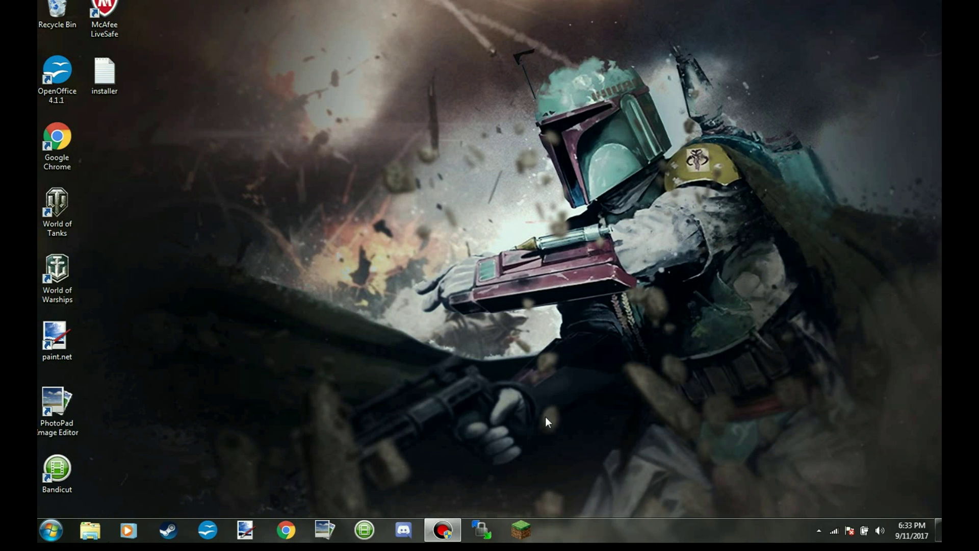
# Start Minecraft Launcher, look over the existing profiles, and go to Launch options
pyautogui.click(521, 529)
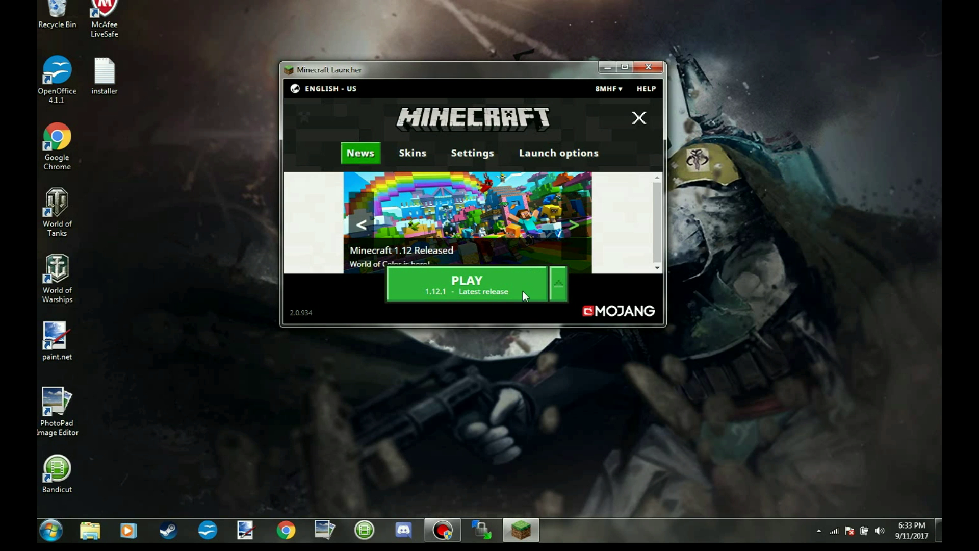
pyautogui.click(564, 284)
pyautogui.scroll(-5, 511, 238)
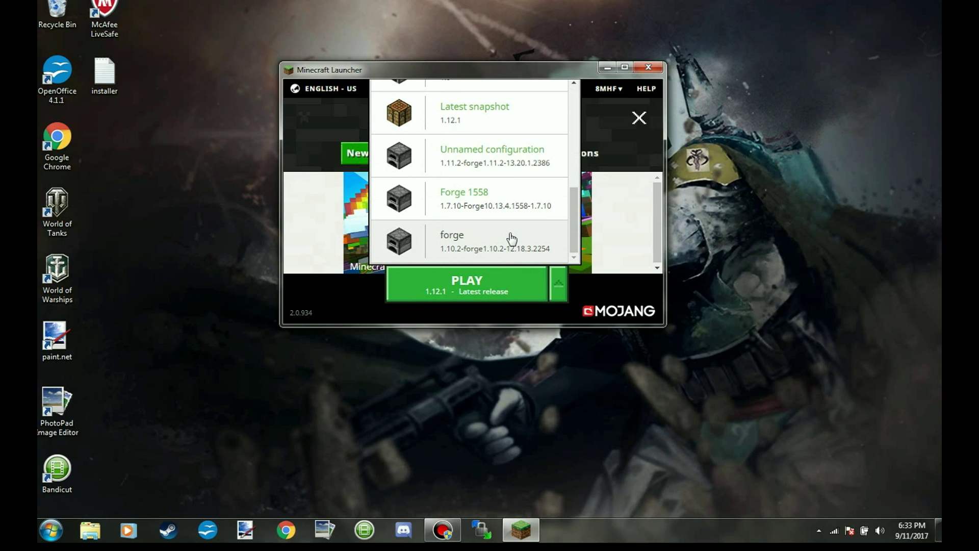
pyautogui.scroll(5, 513, 238)
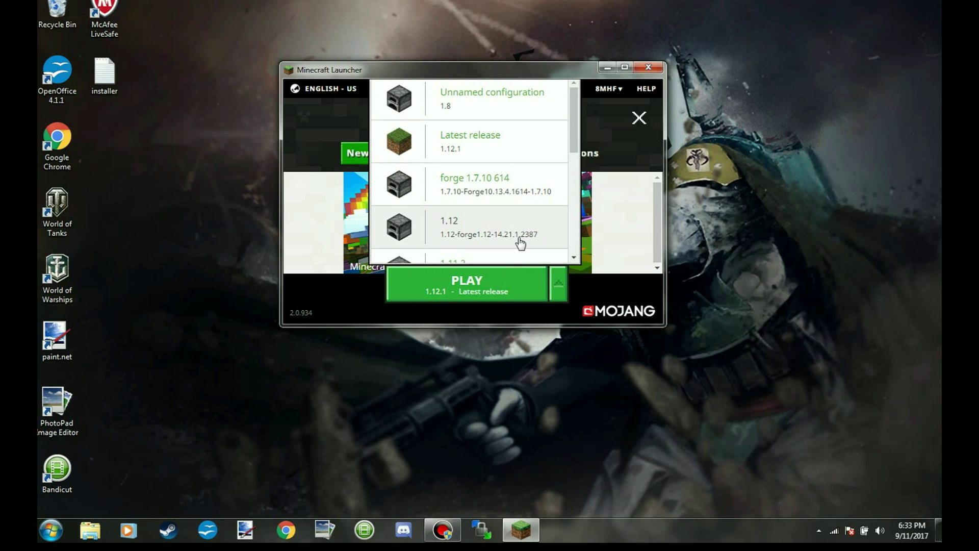
pyautogui.click(361, 303)
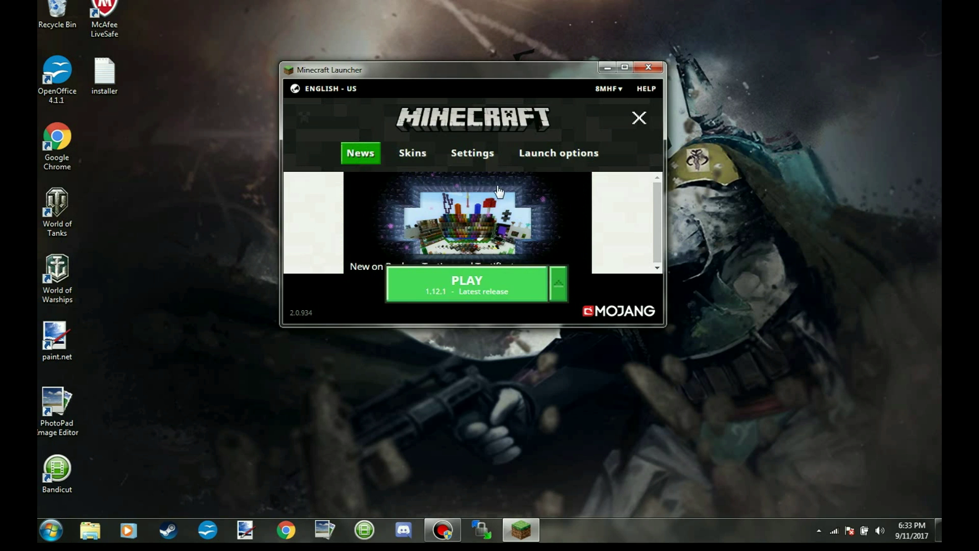
pyautogui.click(561, 160)
pyautogui.scroll(-1, 398, 208)
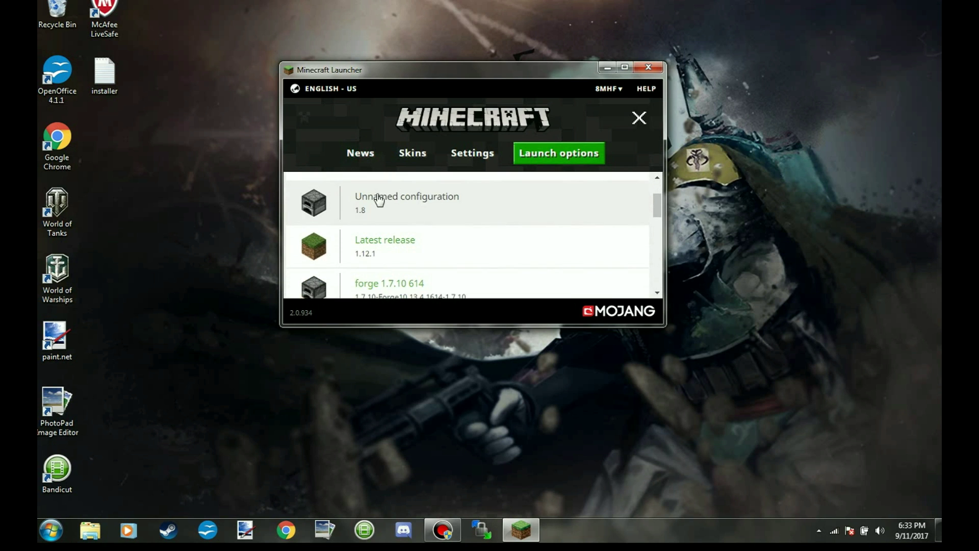
pyautogui.scroll(1, 352, 226)
# Add and save a '1.9 Forge' profile using release 1.9-forge1.9-12.16.1.1887
pyautogui.click(339, 224)
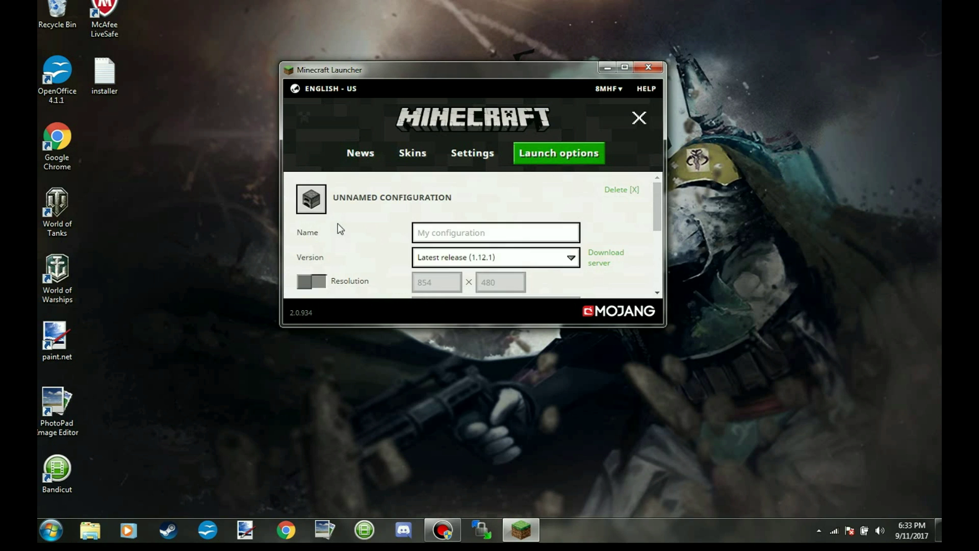
pyautogui.scroll(-1, 383, 228)
pyautogui.scroll(1, 396, 226)
pyautogui.click(445, 231)
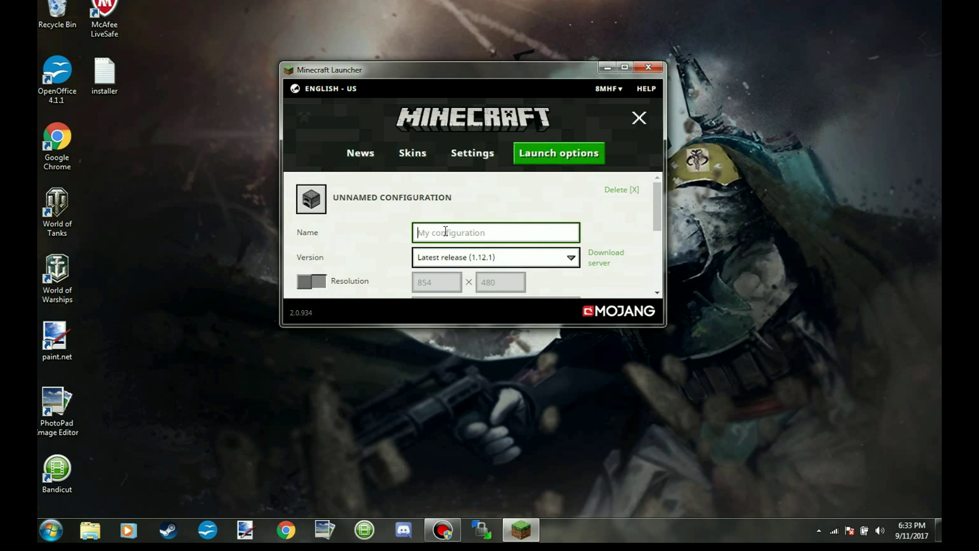
pyautogui.write('1.')
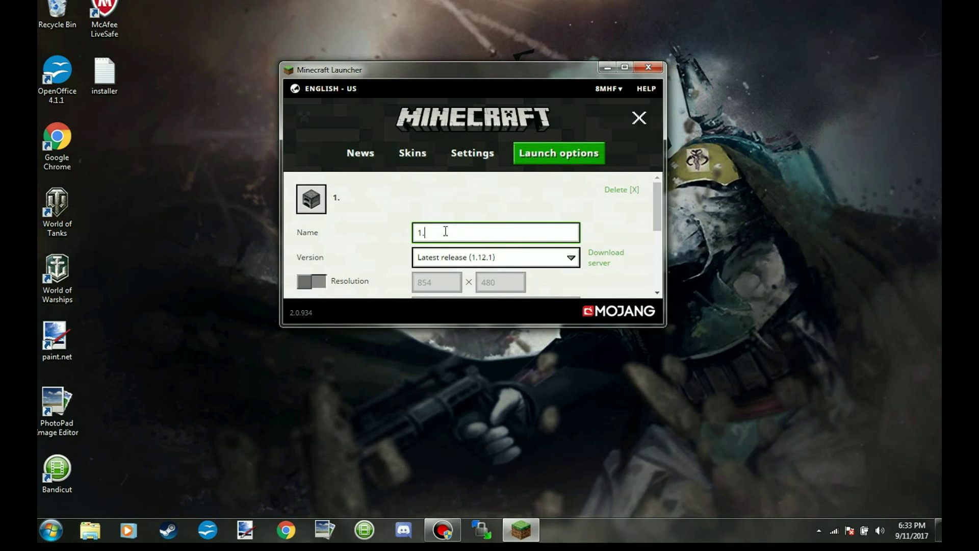
pyautogui.write('9 For')
pyautogui.write('ge')
pyautogui.click(567, 256)
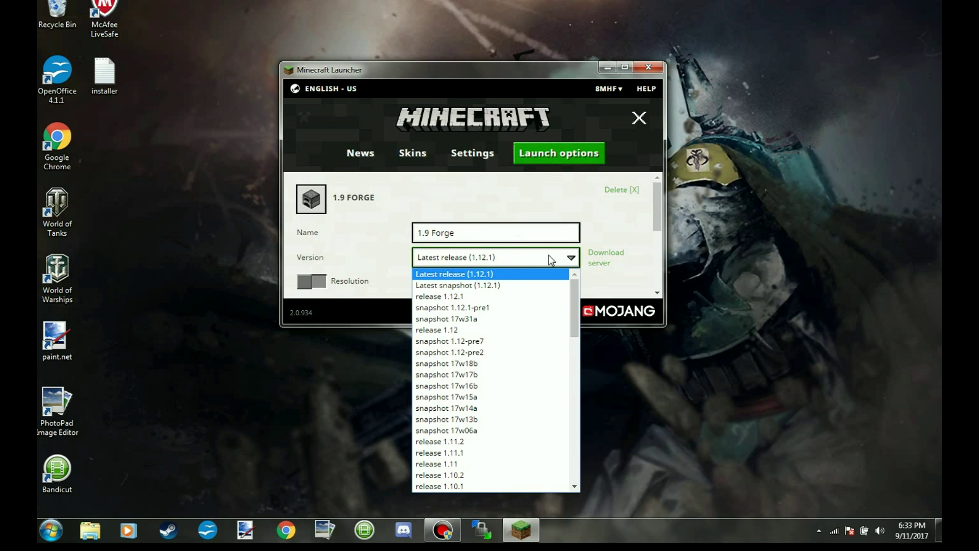
pyautogui.scroll(-2, 527, 291)
pyautogui.scroll(-2, 523, 295)
pyautogui.scroll(-2, 521, 293)
pyautogui.scroll(-6, 517, 297)
pyautogui.scroll(-2, 513, 305)
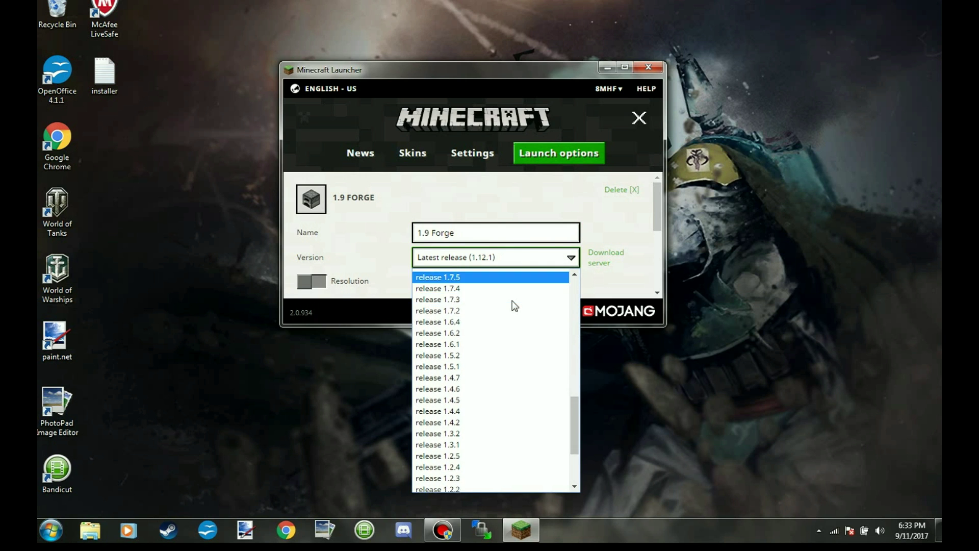
pyautogui.scroll(-3, 512, 302)
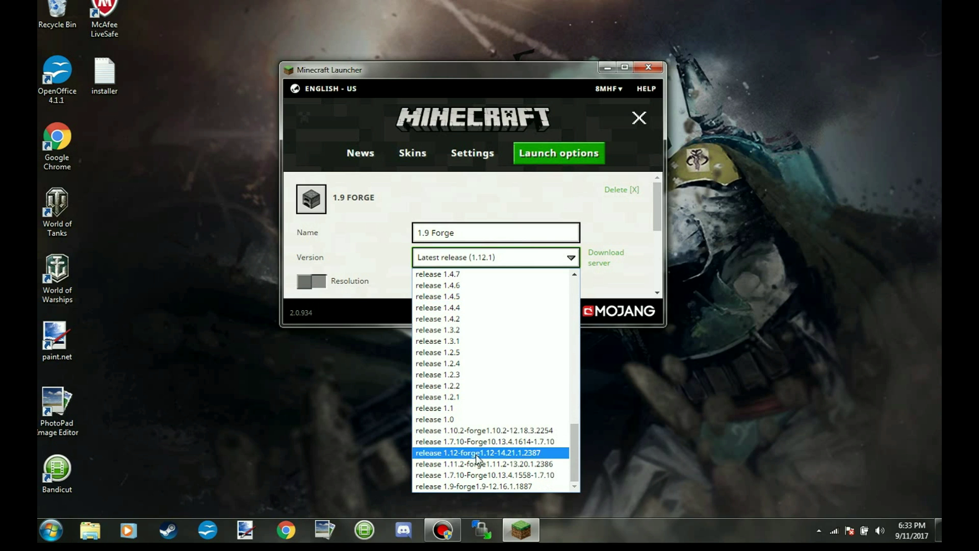
pyautogui.click(475, 488)
pyautogui.scroll(-5, 445, 268)
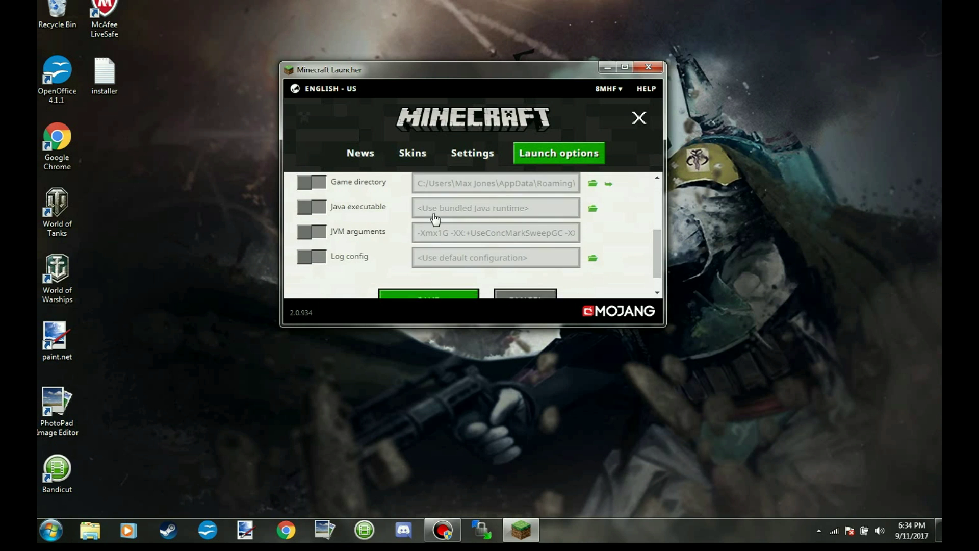
pyautogui.scroll(3, 434, 219)
pyautogui.scroll(-2, 444, 230)
pyautogui.scroll(-1, 441, 245)
pyautogui.click(440, 273)
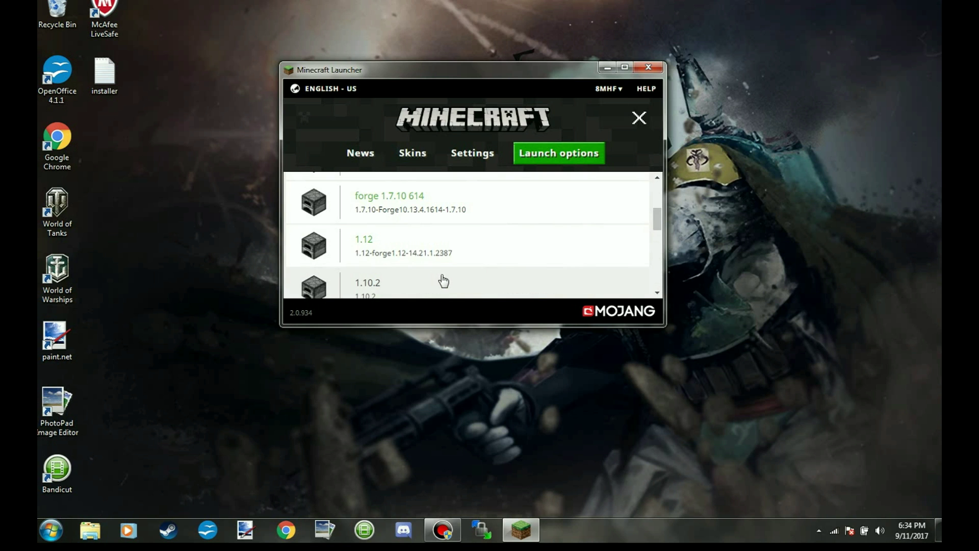
# Launch Minecraft with the '1.9 Forge' profile from the launcher's profile list
pyautogui.click(367, 157)
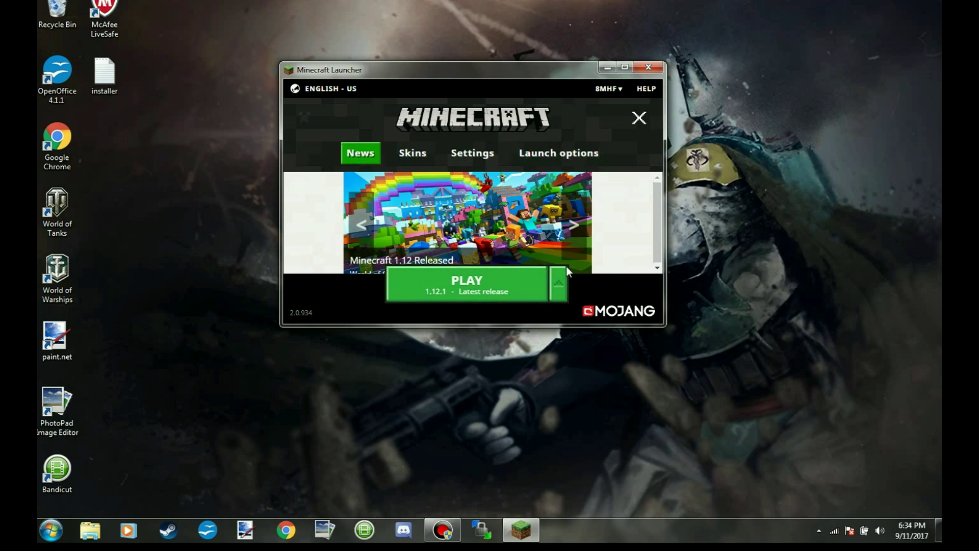
pyautogui.click(564, 287)
pyautogui.scroll(-3, 487, 164)
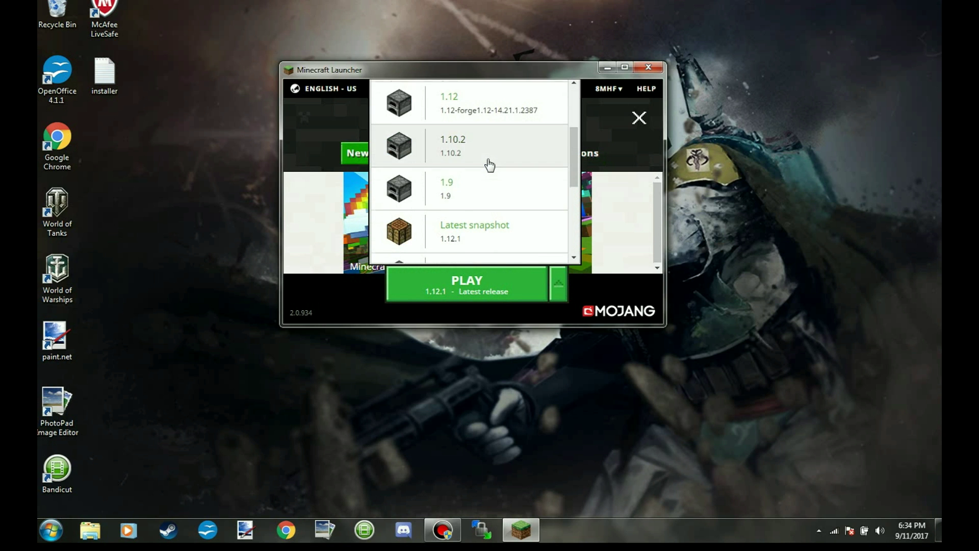
pyautogui.scroll(-1, 487, 164)
pyautogui.scroll(-3, 490, 164)
pyautogui.scroll(-1, 490, 165)
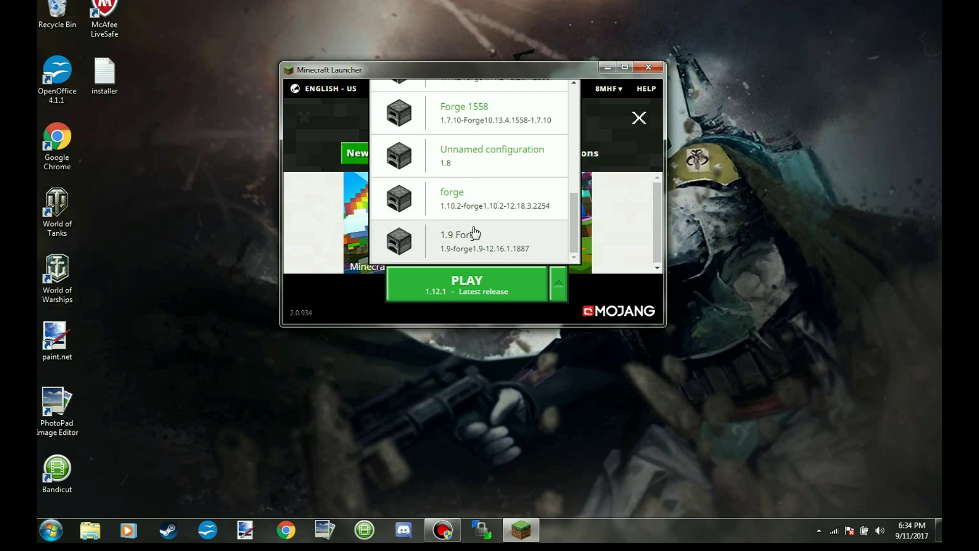
pyautogui.click(467, 249)
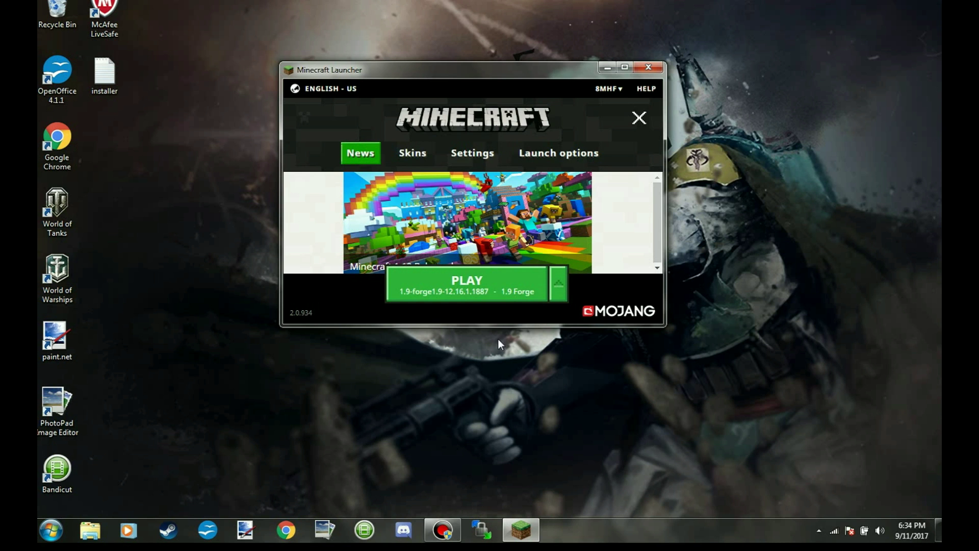
pyautogui.click(477, 301)
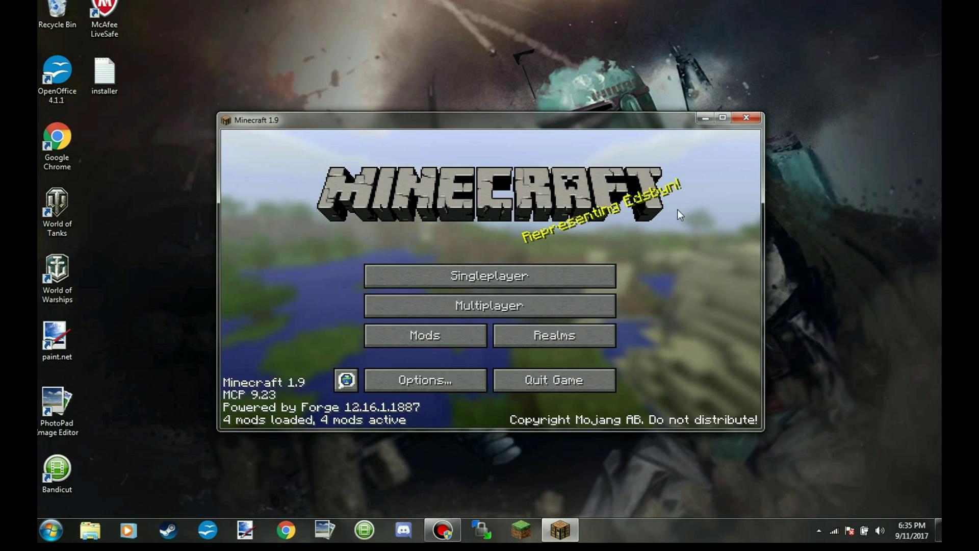
# Maximize the game window and view the MoreAxes entry in the Mods list
pyautogui.click(722, 117)
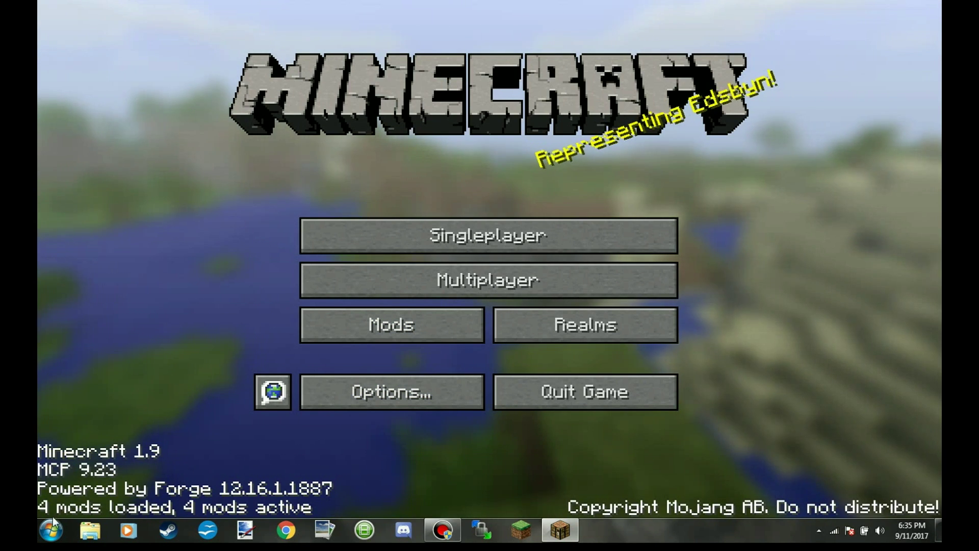
pyautogui.click(454, 337)
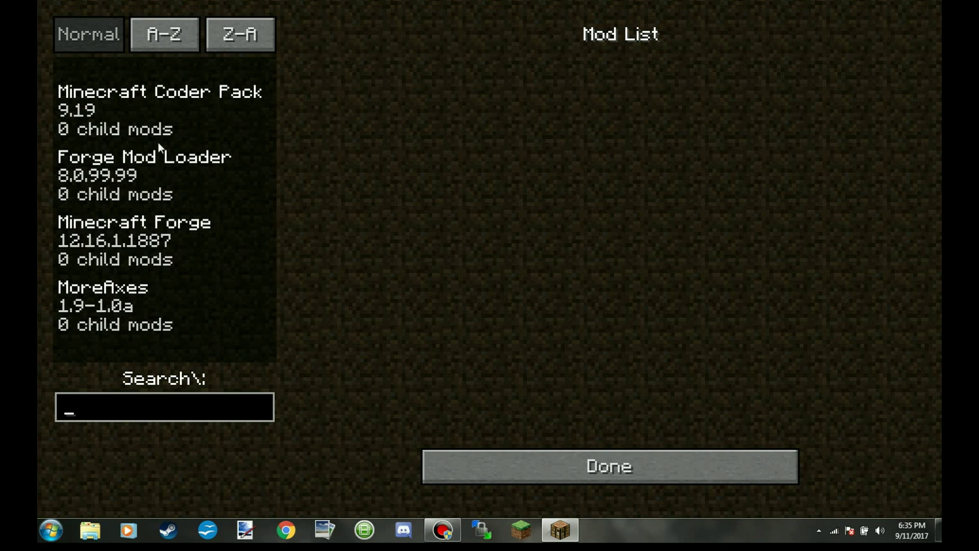
pyautogui.click(118, 322)
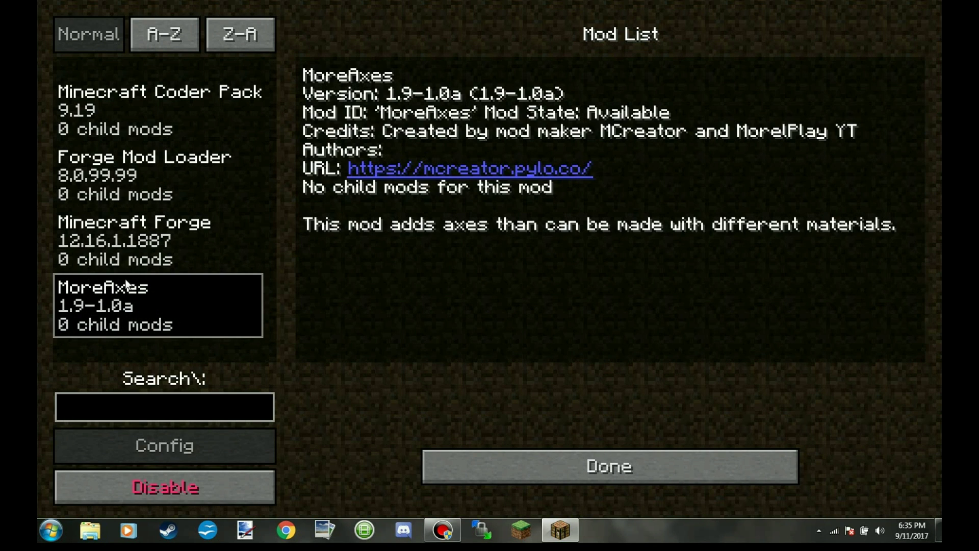
# Leave the mod list and create a new Creative world named 'Axes' from Singleplayer
pyautogui.click(482, 465)
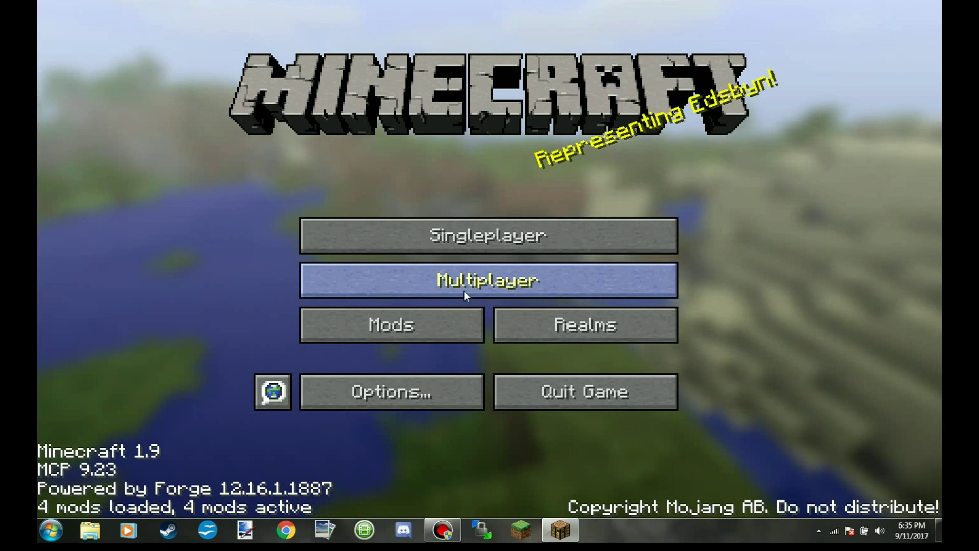
pyautogui.click(490, 246)
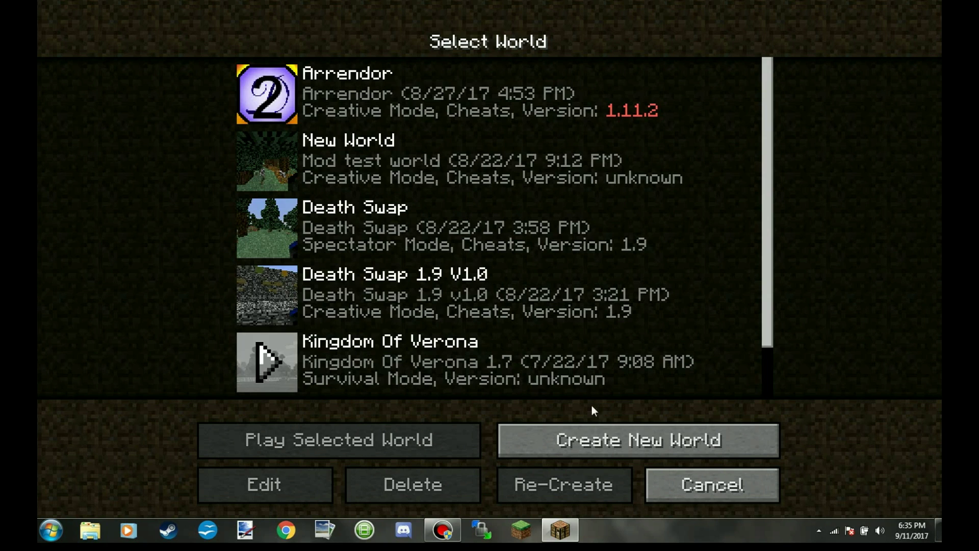
pyautogui.click(597, 436)
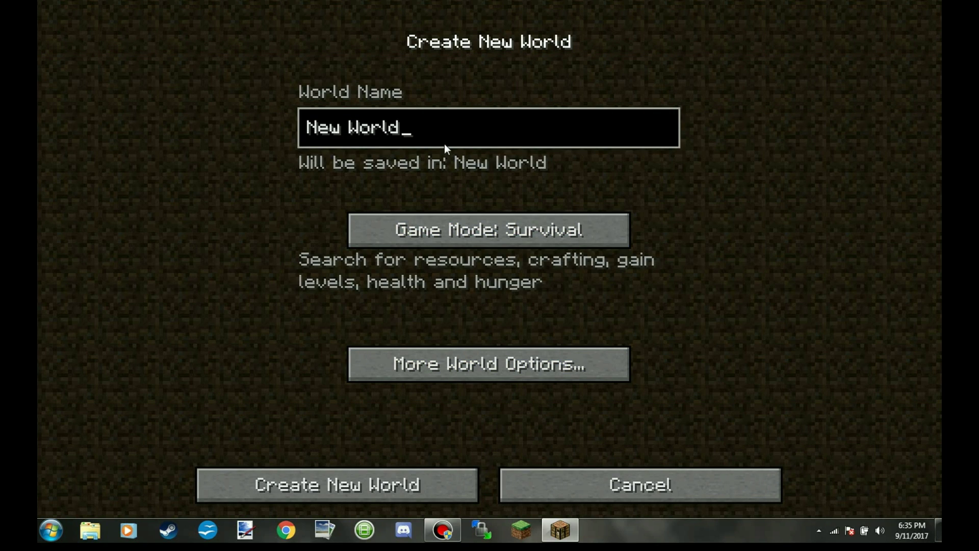
pyautogui.press('BackSpace')
pyautogui.press('BackSpace')
pyautogui.press('BackSpace')
pyautogui.press('BackSpace')
pyautogui.write('A')
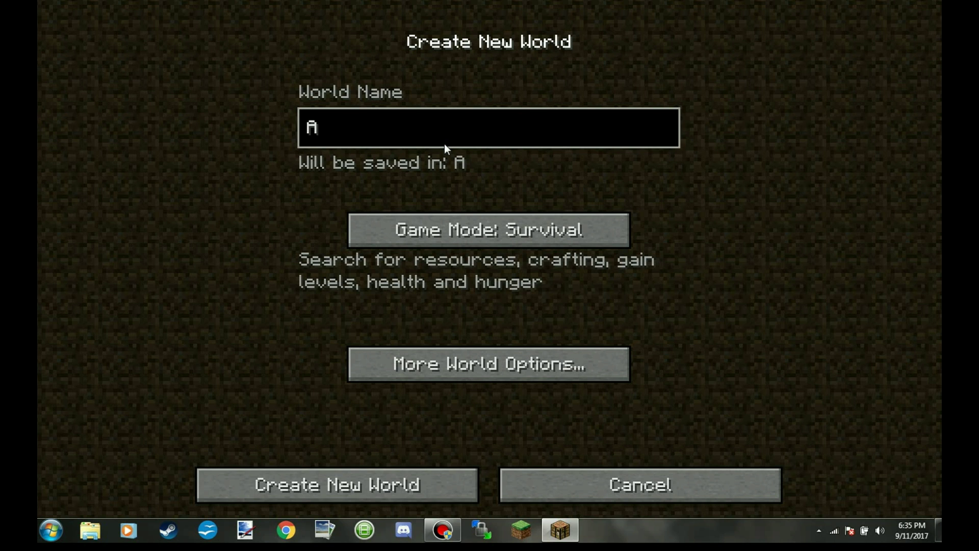
pyautogui.write('xes')
pyautogui.click(517, 238)
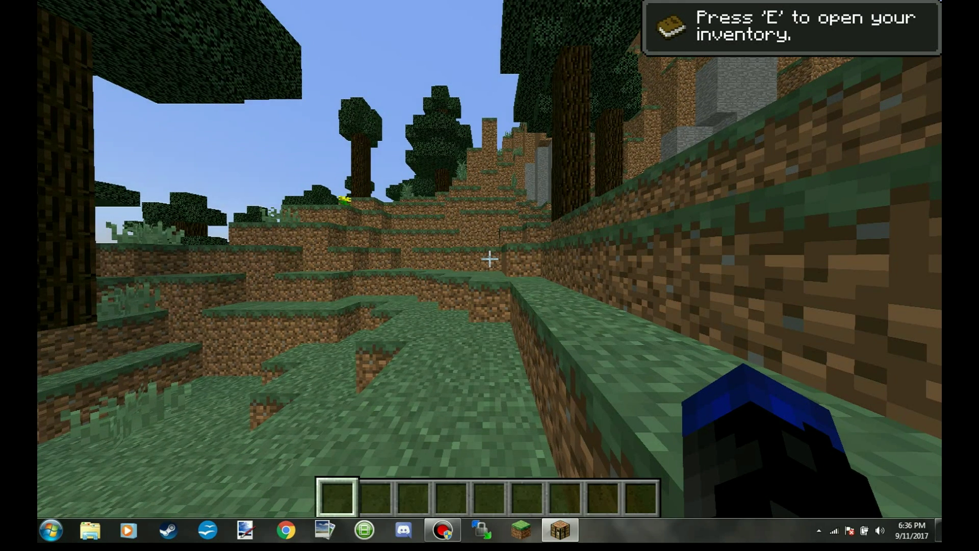
# Move the Diamond, Emerald, Obsidian and Purpur axes from the Tools tab into hotbar slots 1–4
pyautogui.press('e')
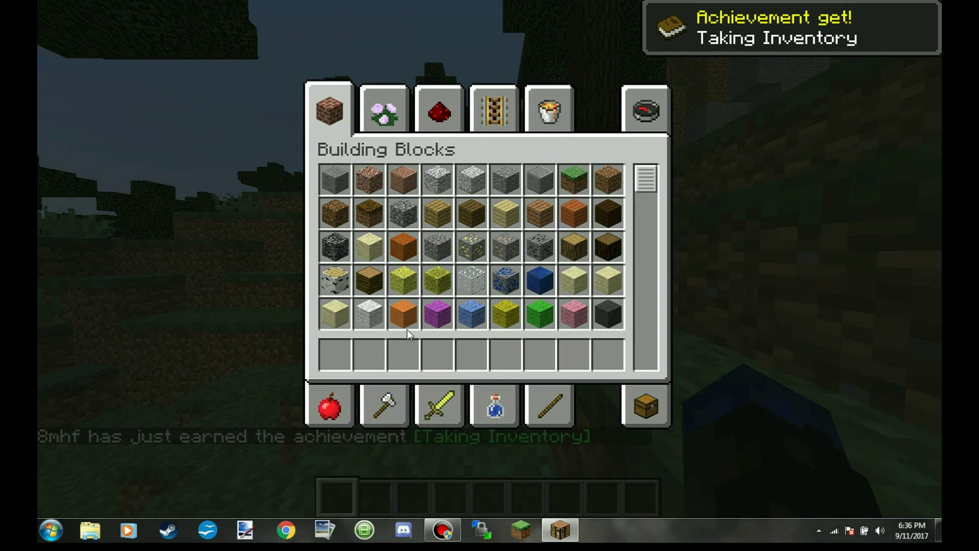
pyautogui.click(450, 104)
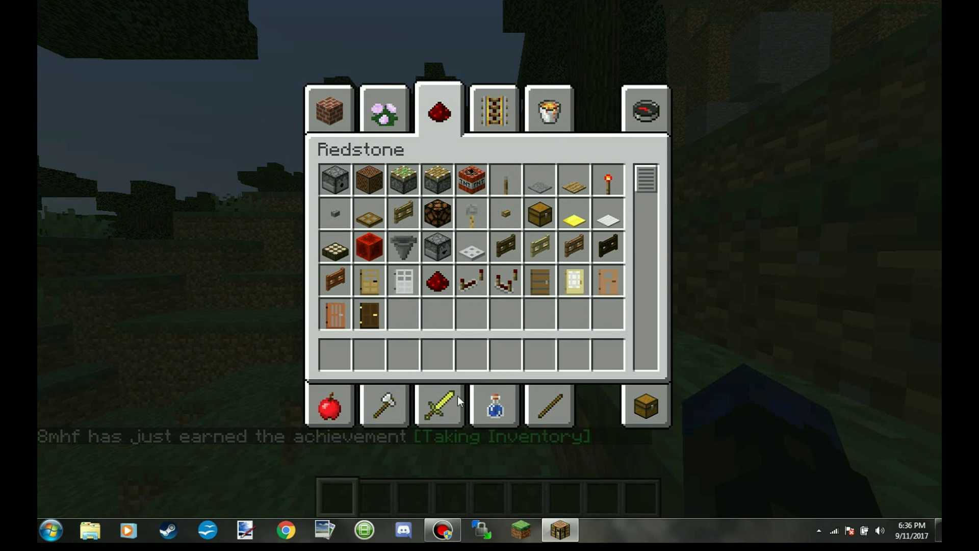
pyautogui.click(391, 410)
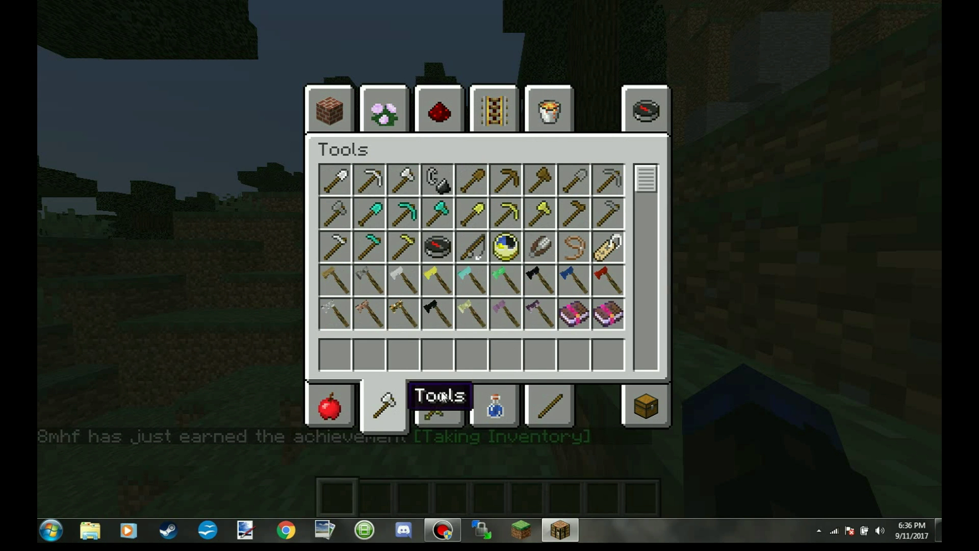
pyautogui.scroll(-1, 554, 281)
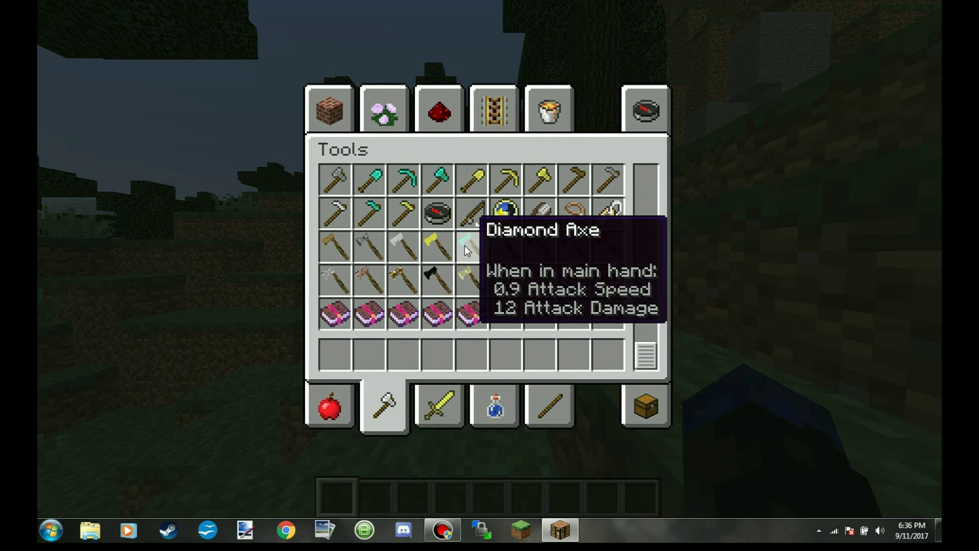
pyautogui.click(465, 245)
pyautogui.click(340, 351)
pyautogui.click(505, 247)
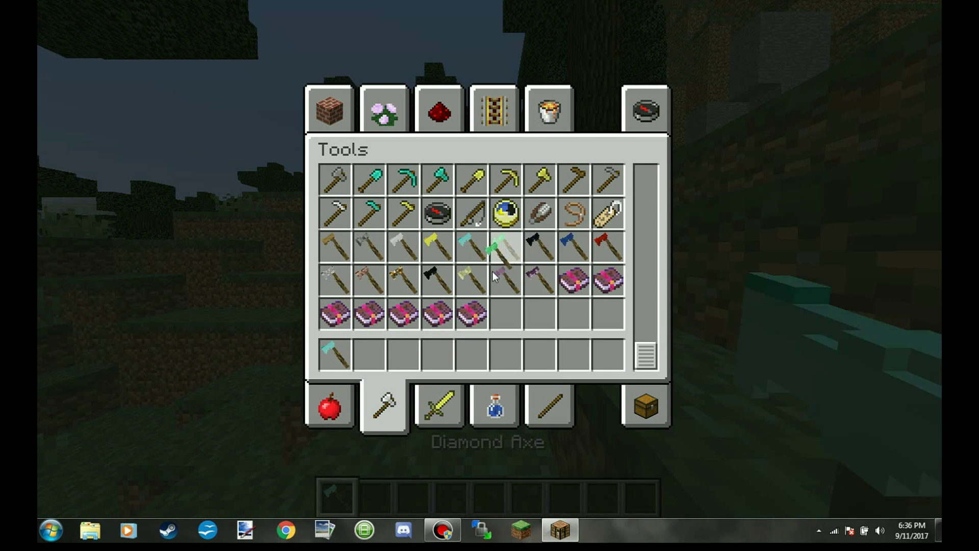
pyautogui.click(370, 354)
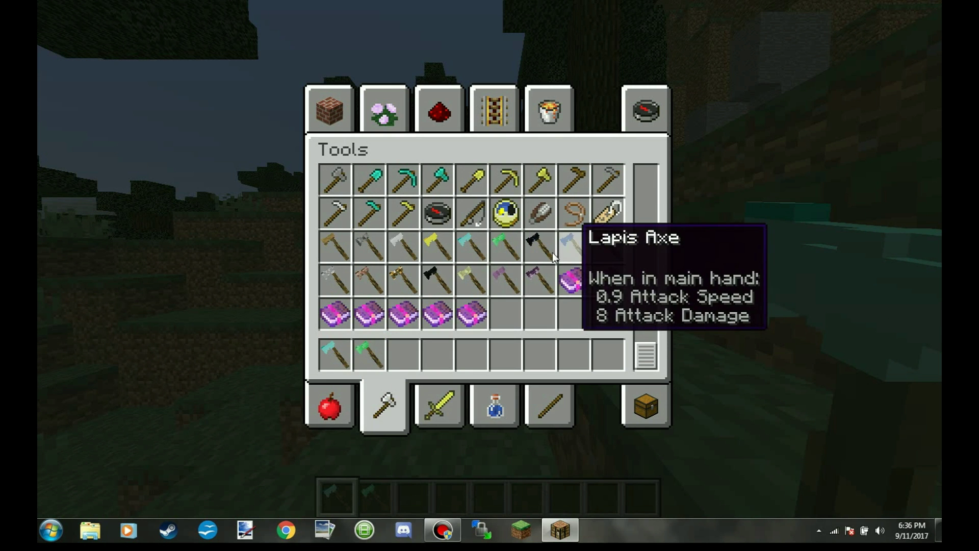
pyautogui.click(545, 249)
pyautogui.click(413, 351)
pyautogui.click(505, 279)
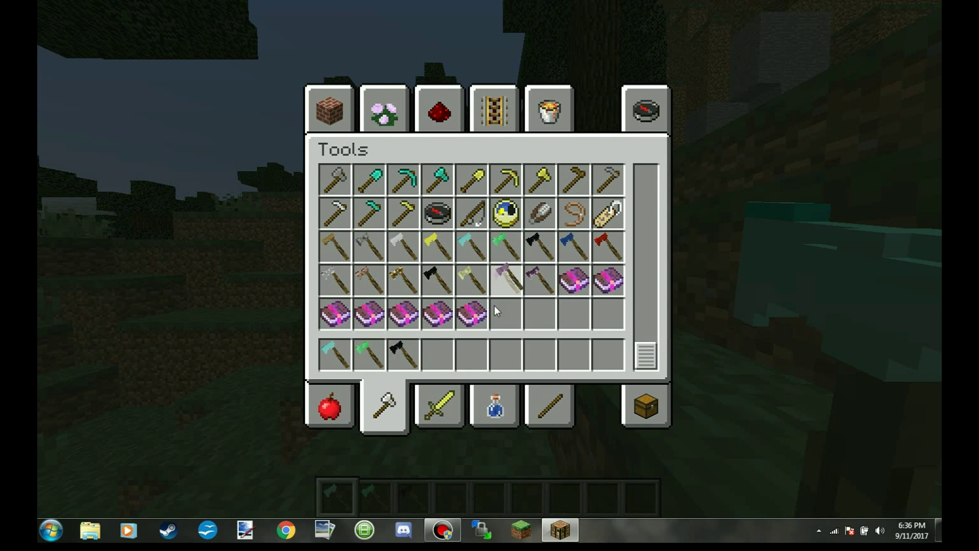
pyautogui.click(468, 352)
pyautogui.press('e')
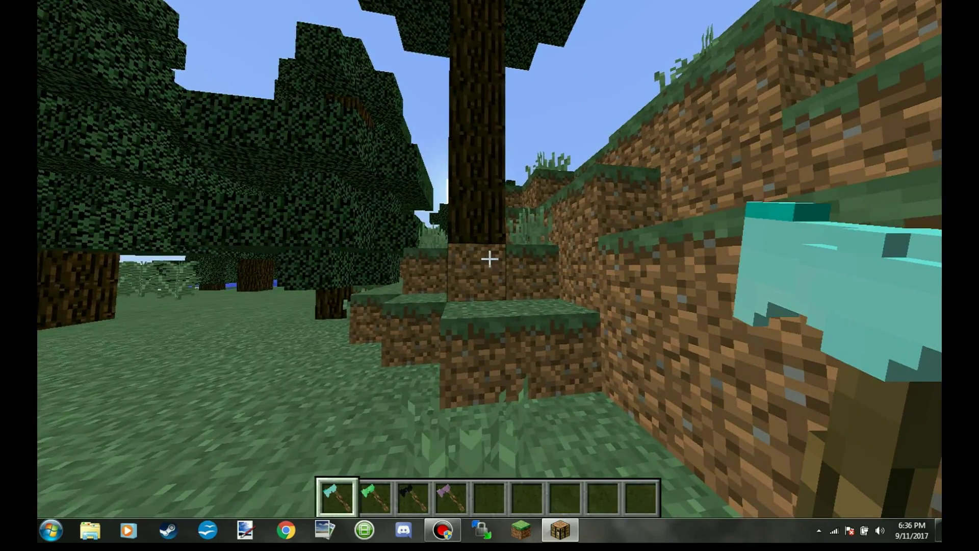
# Walk to the nearby tree and break a trunk log with the Diamond Axe
pyautogui.press('w')
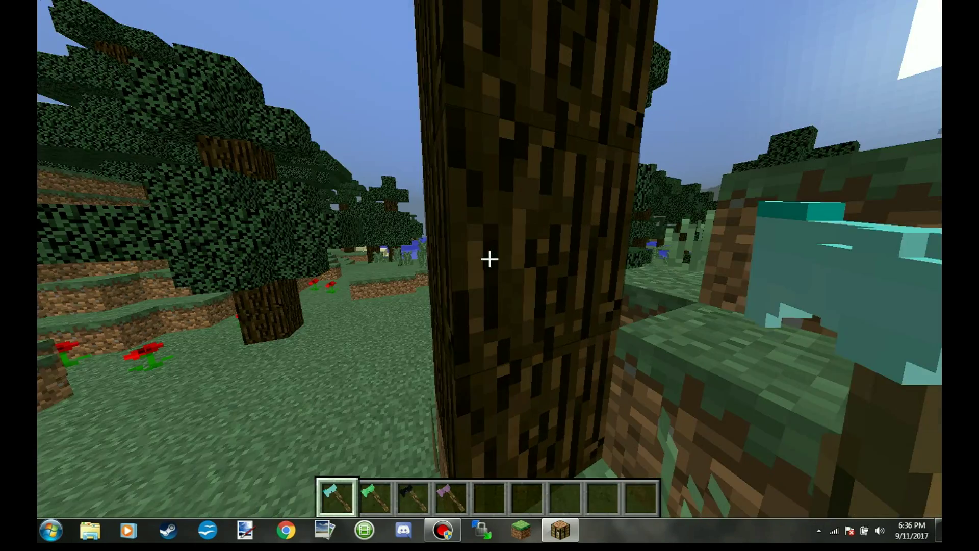
pyautogui.click(490, 260)
pyautogui.write('/')
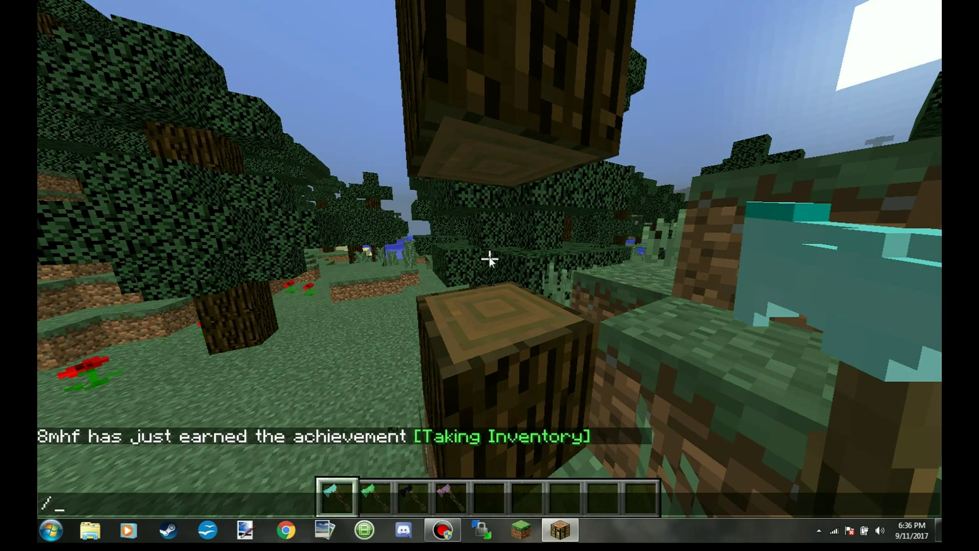
pyautogui.write('gamemode')
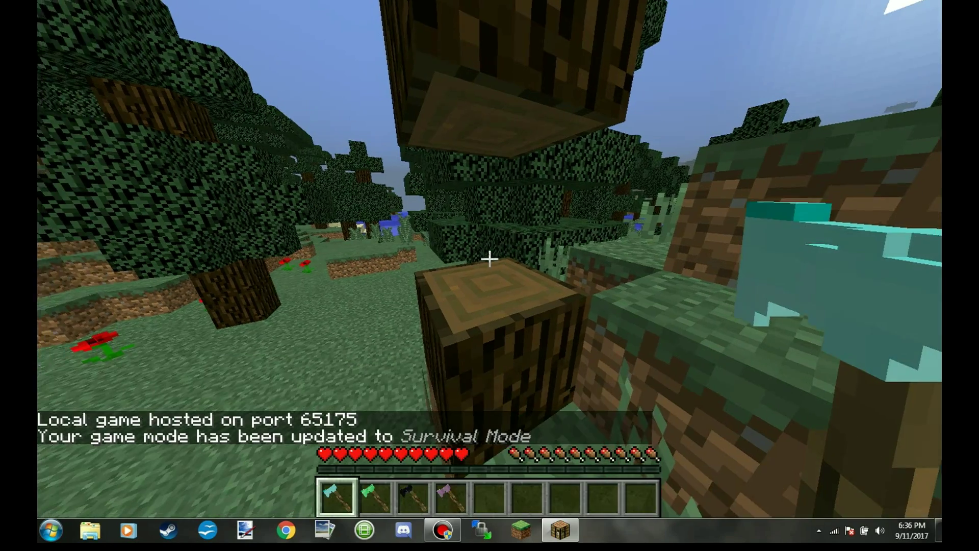
# Chop more trunk logs with the Diamond Axe, then with the Emerald Axe
pyautogui.click(489, 260)
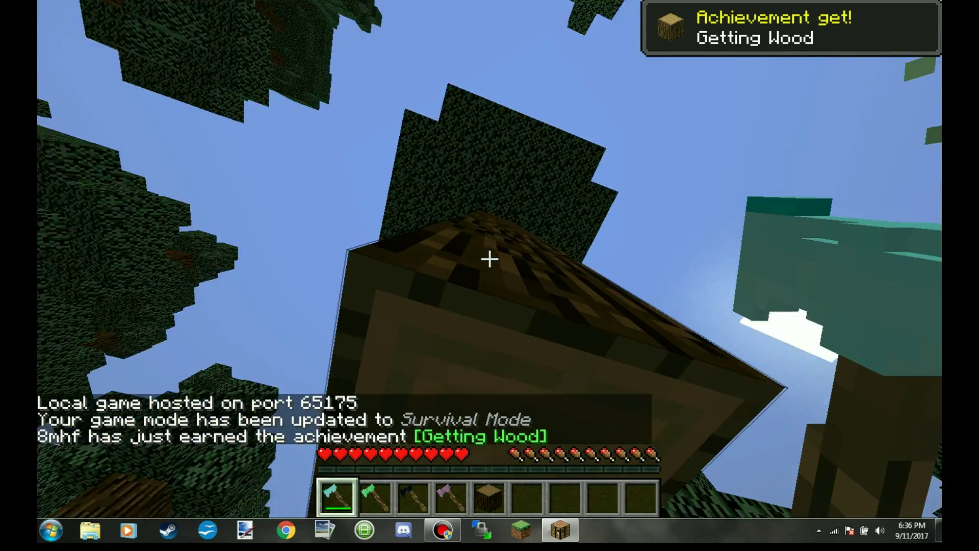
pyautogui.click(490, 261)
pyautogui.click(490, 260)
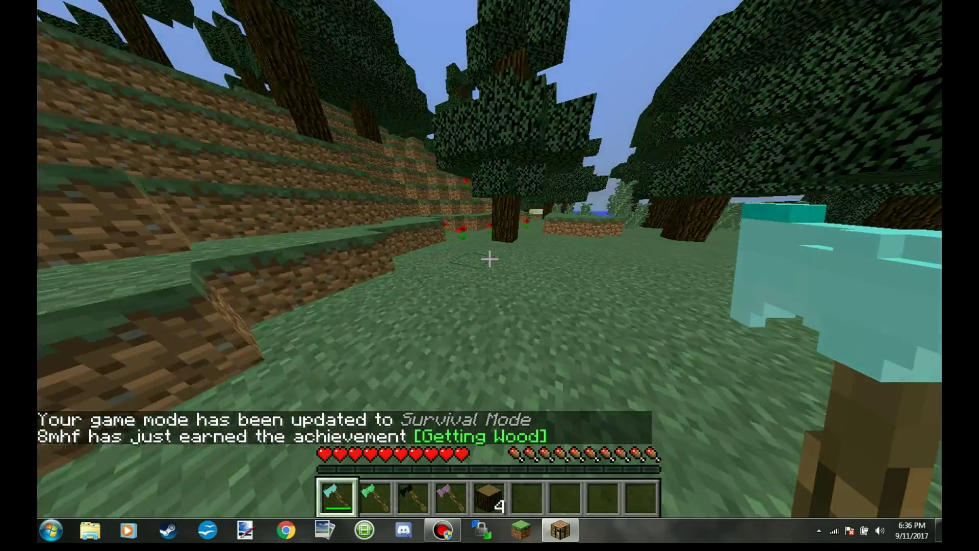
pyautogui.press('2')
pyautogui.press('w')
pyautogui.click(490, 260)
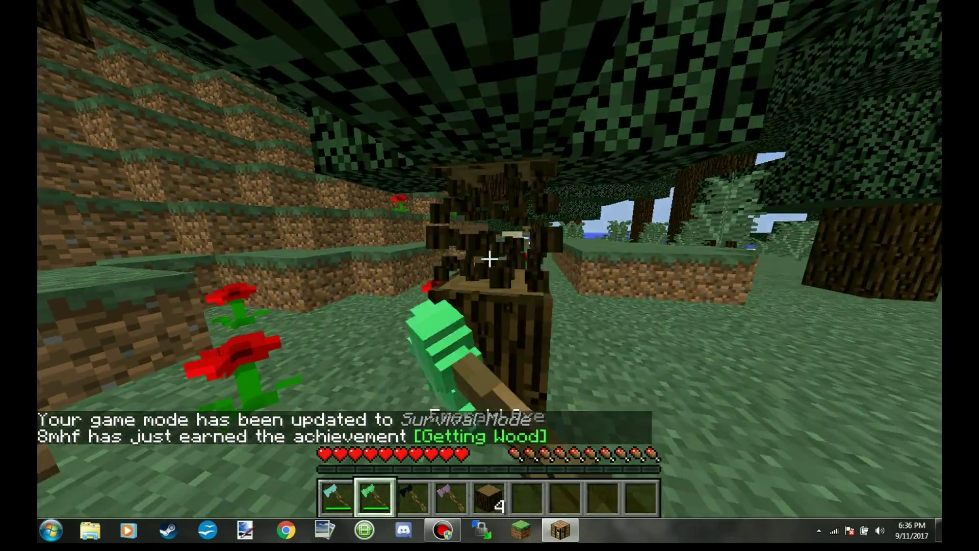
pyautogui.click(490, 260)
pyautogui.click(491, 261)
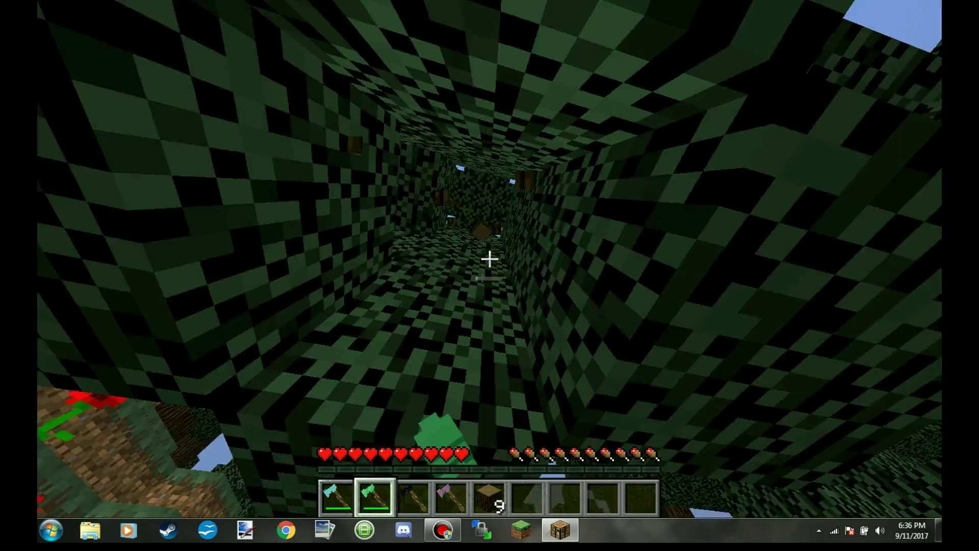
# Swing the Obsidian and Purpur Axes in third-person view, then swing at a trunk in first person
pyautogui.press('3')
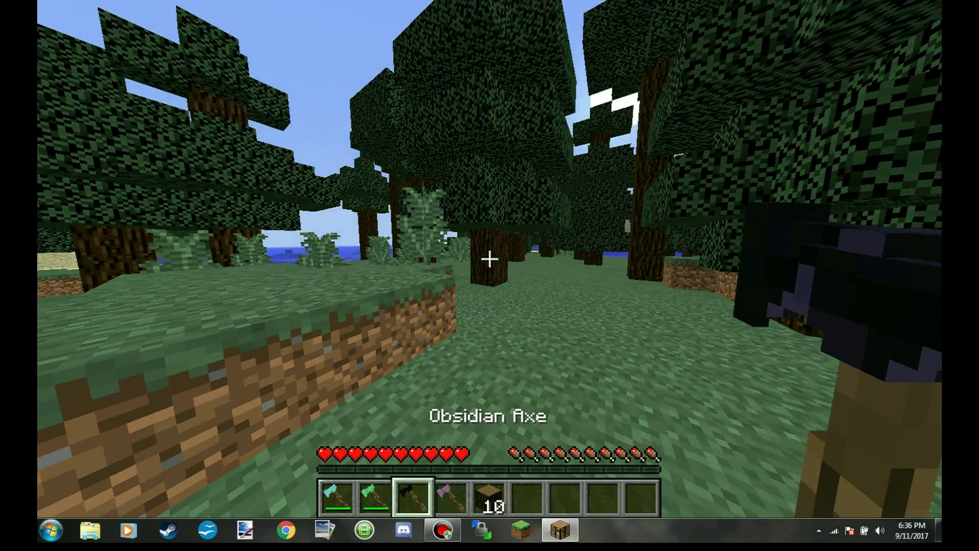
pyautogui.press('F5')
pyautogui.press('F5')
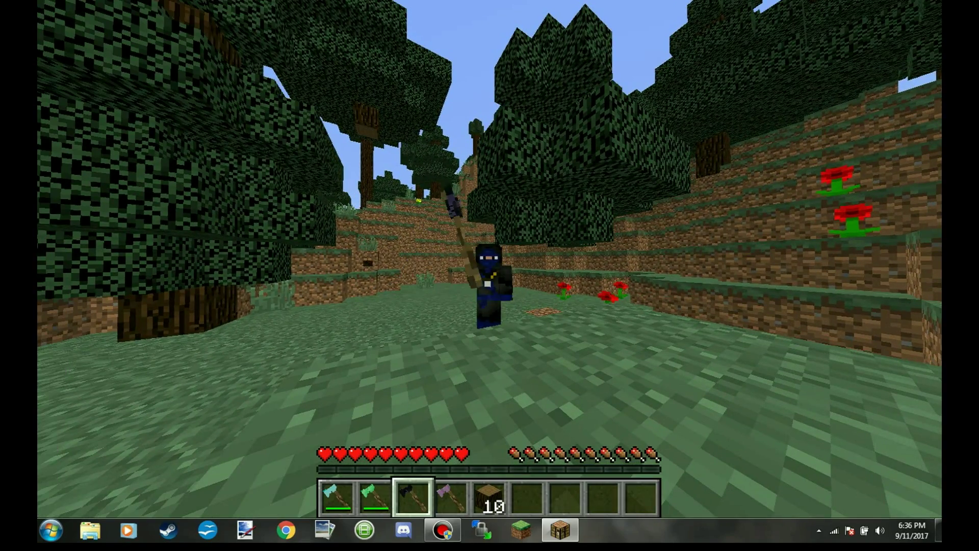
pyautogui.click(491, 276)
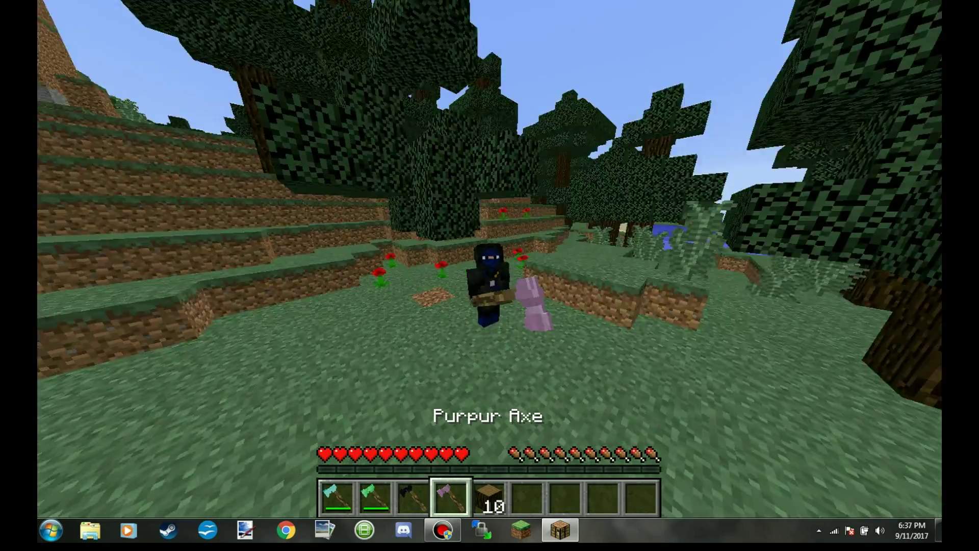
pyautogui.click(489, 275)
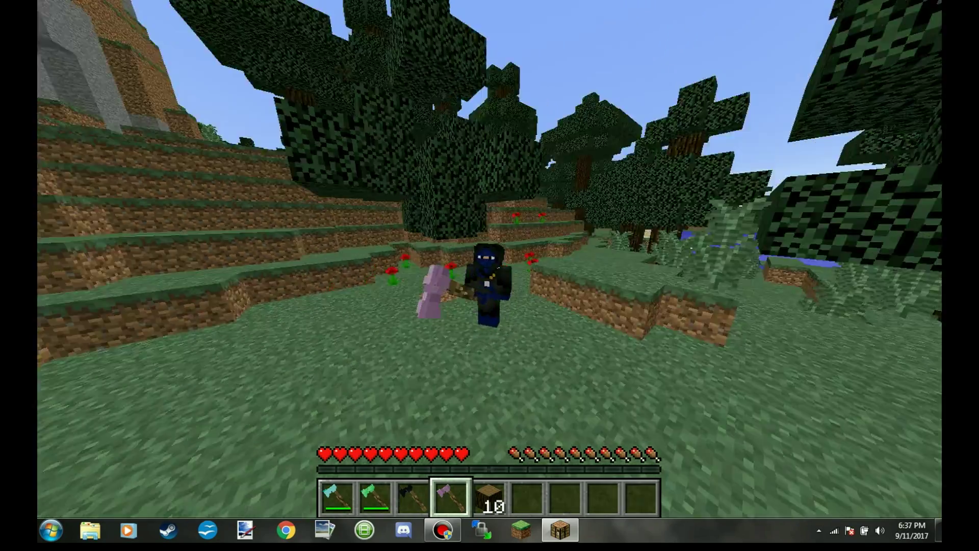
pyautogui.press('F5')
pyautogui.press('w')
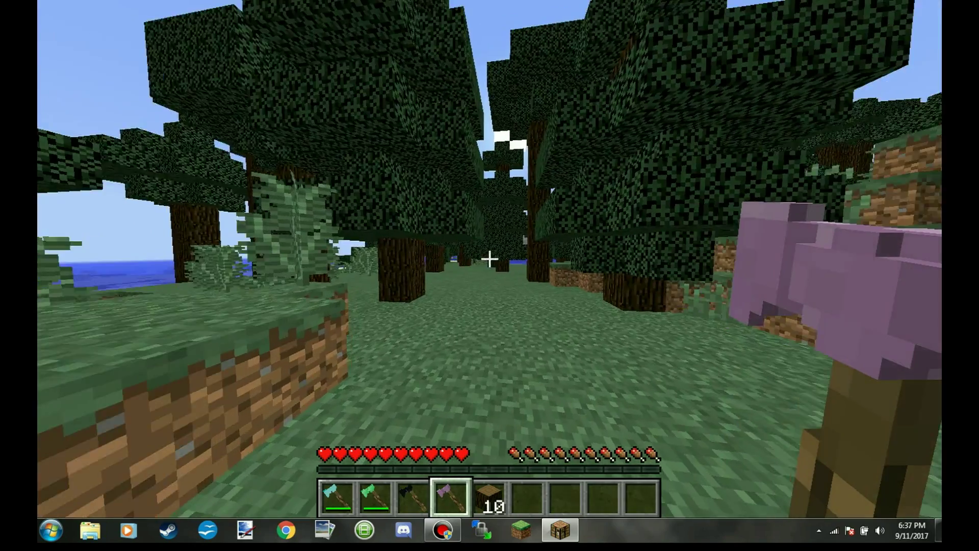
pyautogui.click(490, 260)
# Break each log of the tree trunk with the Purpur Axe, reaching 16 logs
pyautogui.press('e')
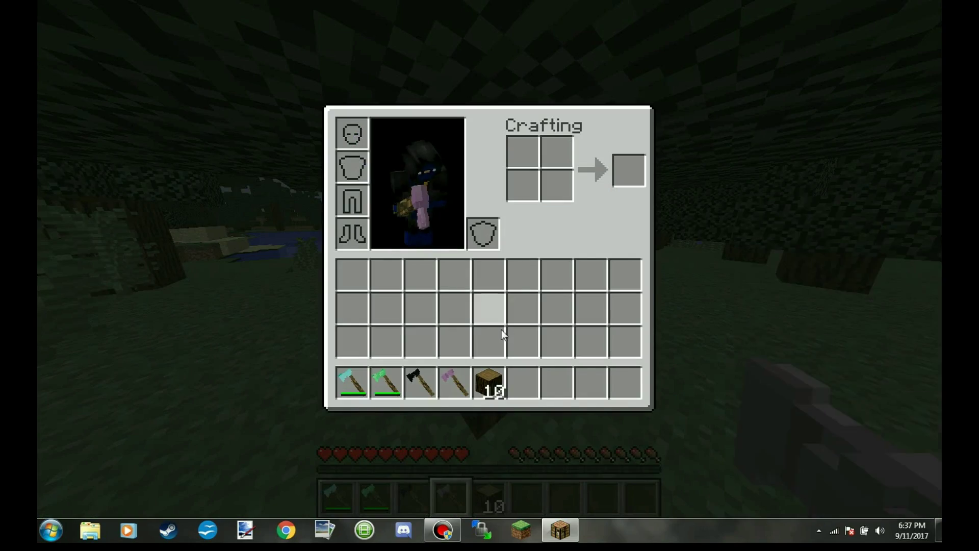
pyautogui.press('e')
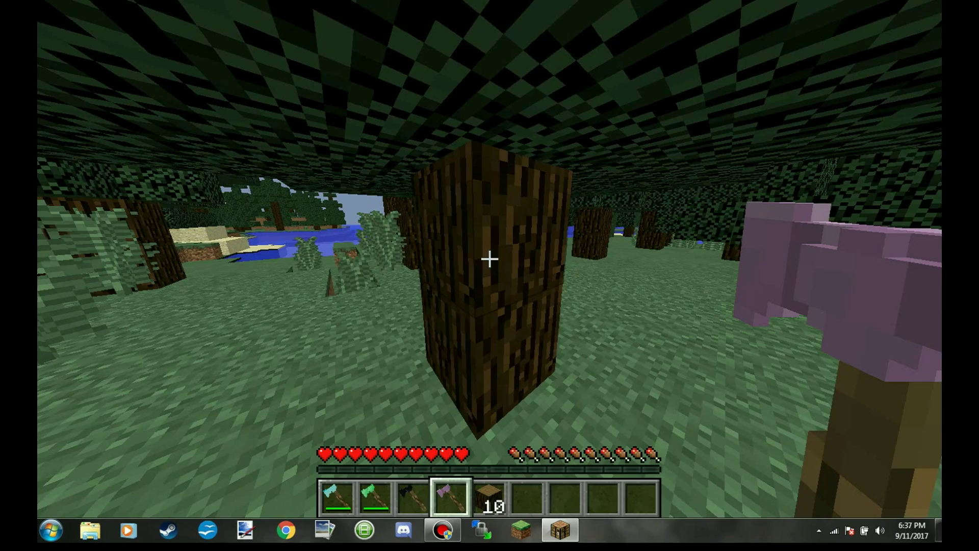
pyautogui.click(489, 260)
pyautogui.click(490, 261)
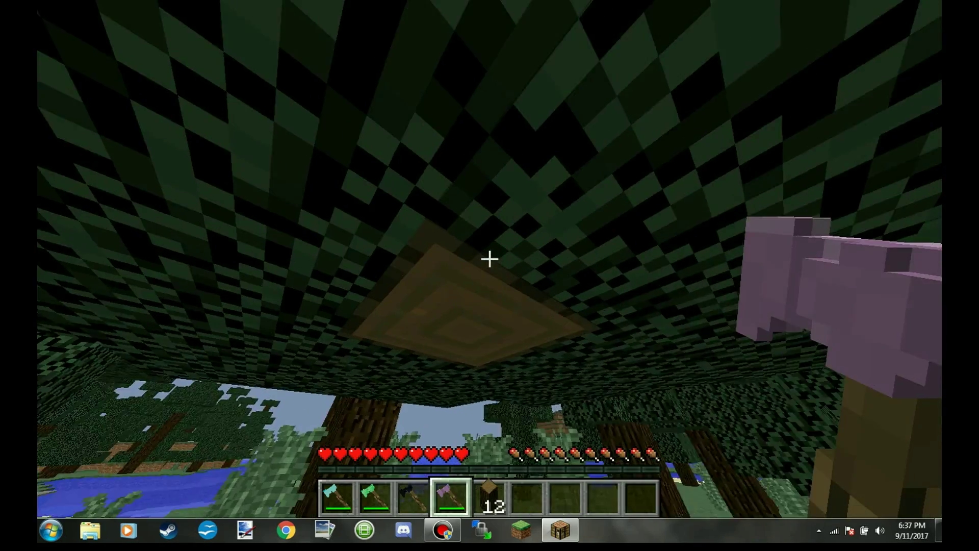
pyautogui.click(490, 260)
pyautogui.click(490, 260)
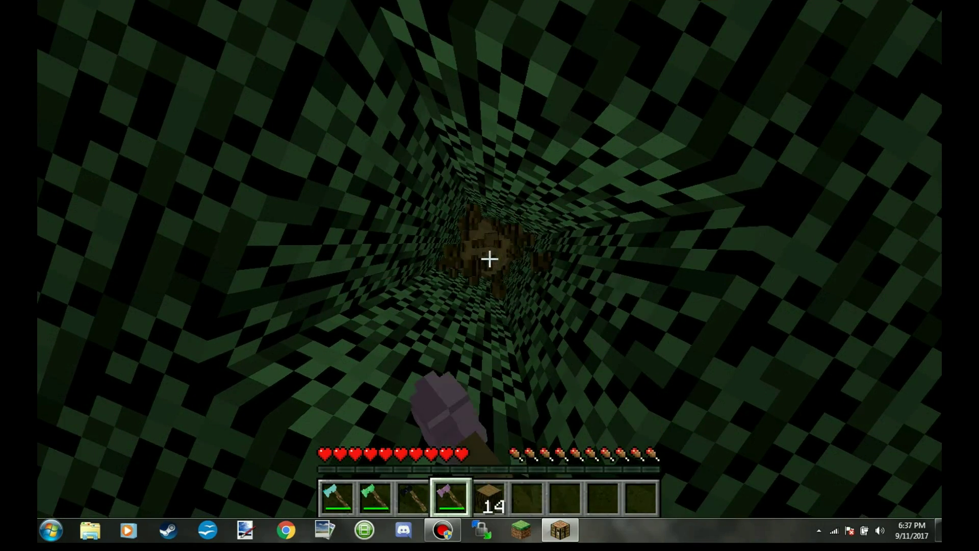
pyautogui.click(489, 260)
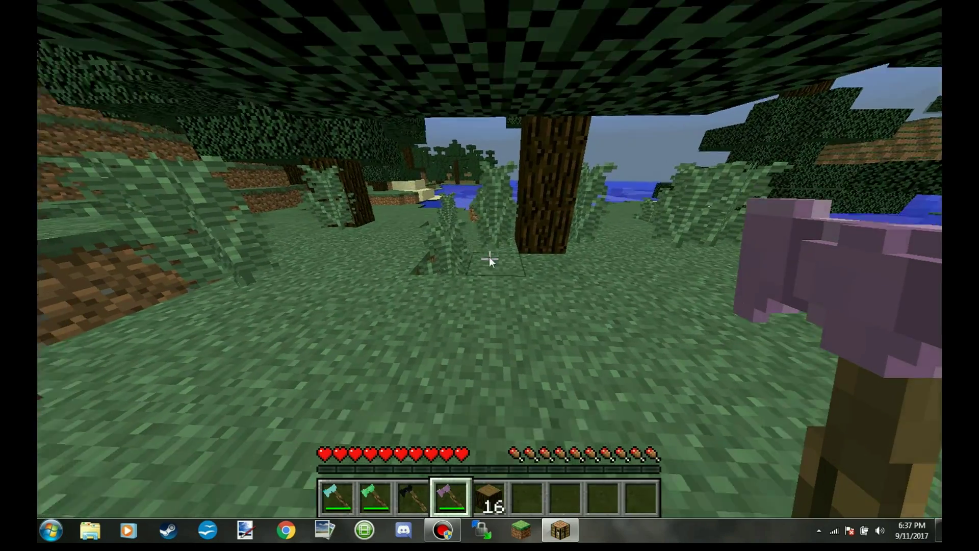
# Walk past the ferns and along the beach to the animals near the river
pyautogui.press('e')
pyautogui.press('e')
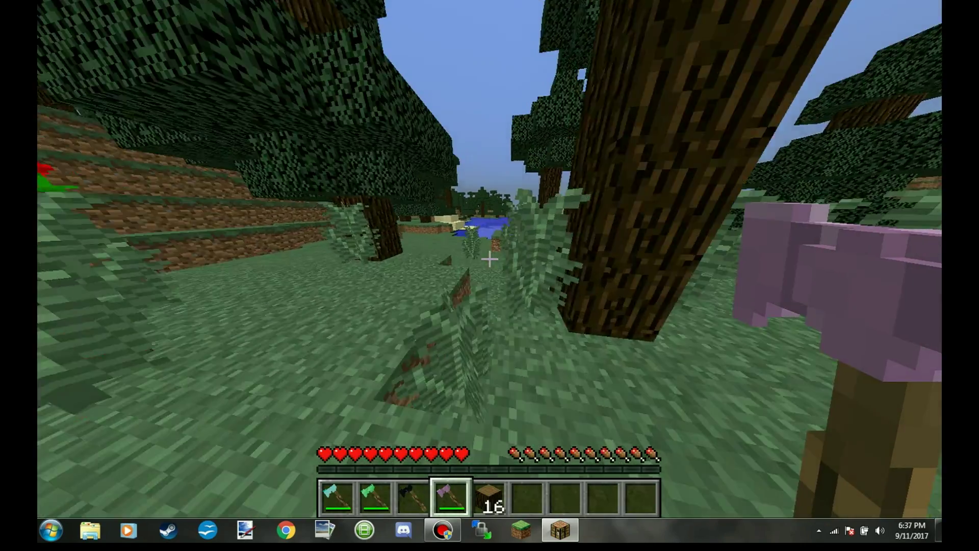
pyautogui.press('w')
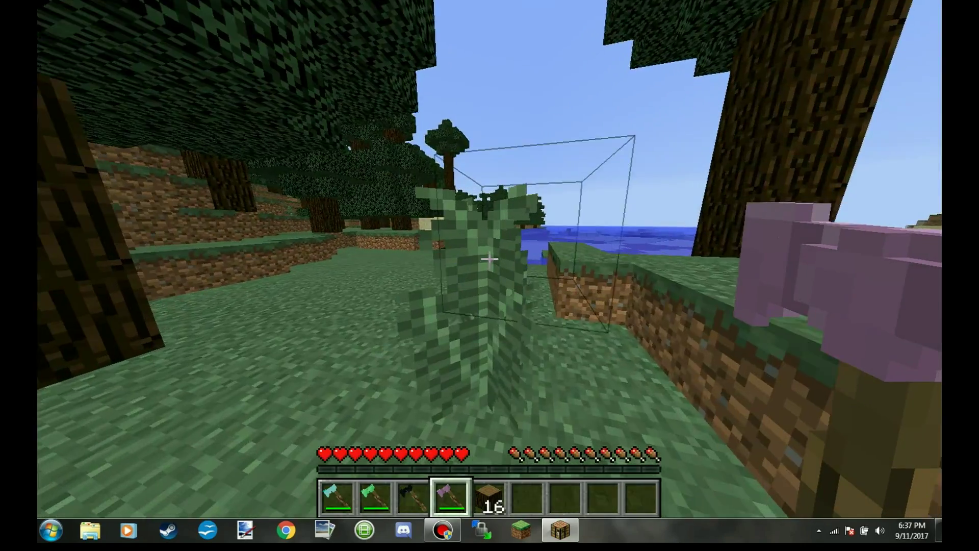
pyautogui.press('w')
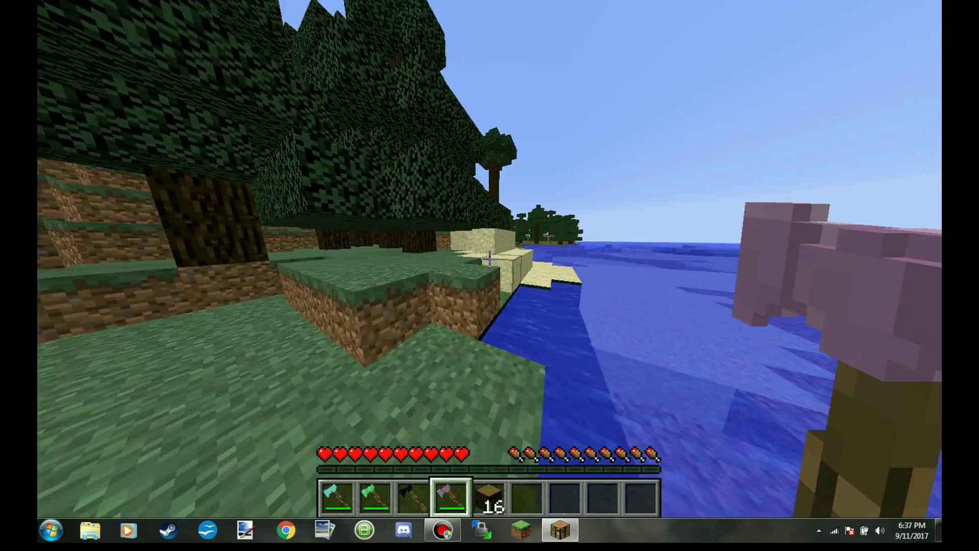
pyautogui.press('w')
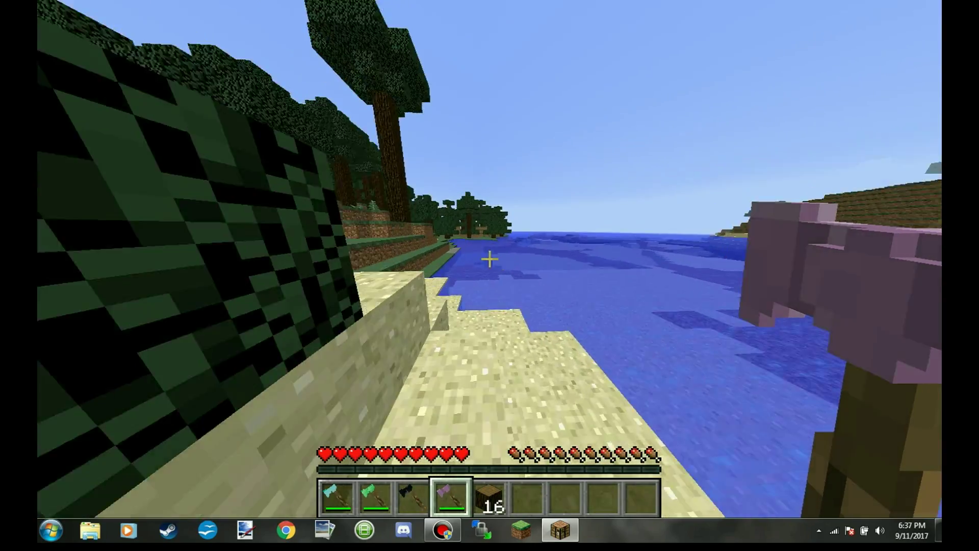
pyautogui.press('w')
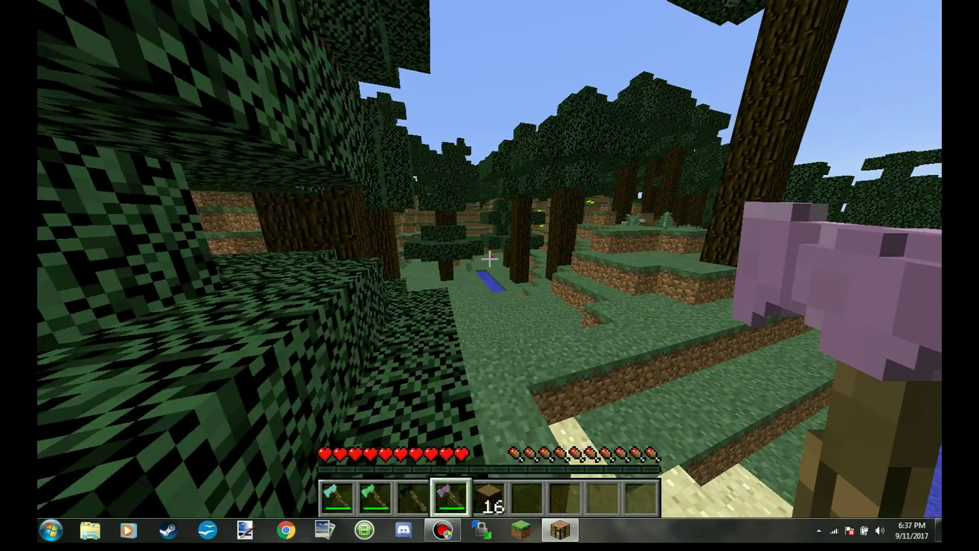
pyautogui.press('w')
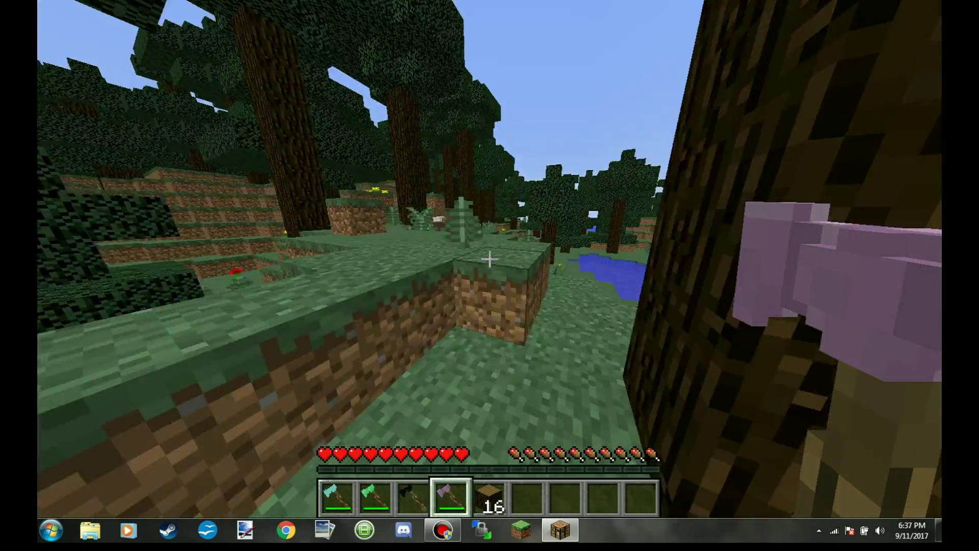
pyautogui.press('w')
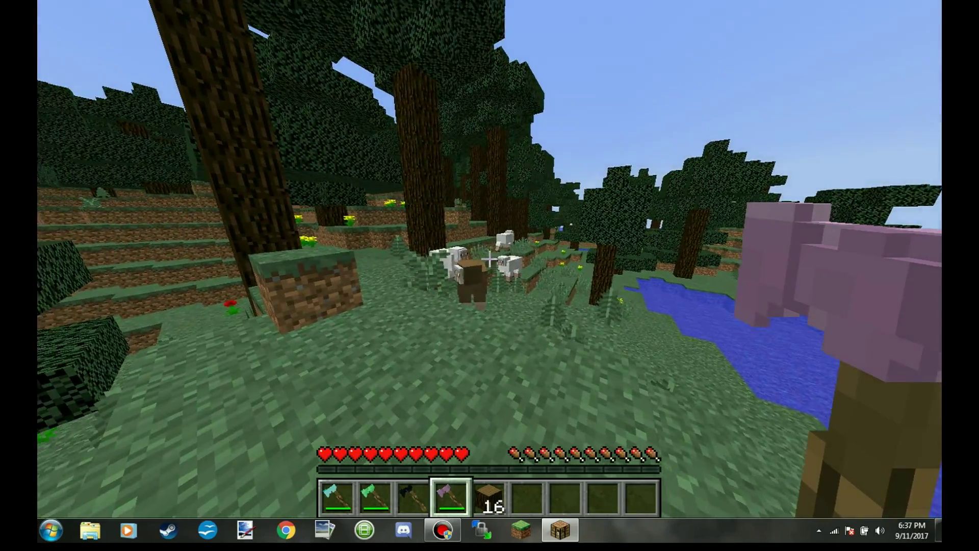
# Kill the animal with the Obsidian Axe and collect its two raw meat drops
pyautogui.press('3')
pyautogui.press('w')
pyautogui.click(490, 260)
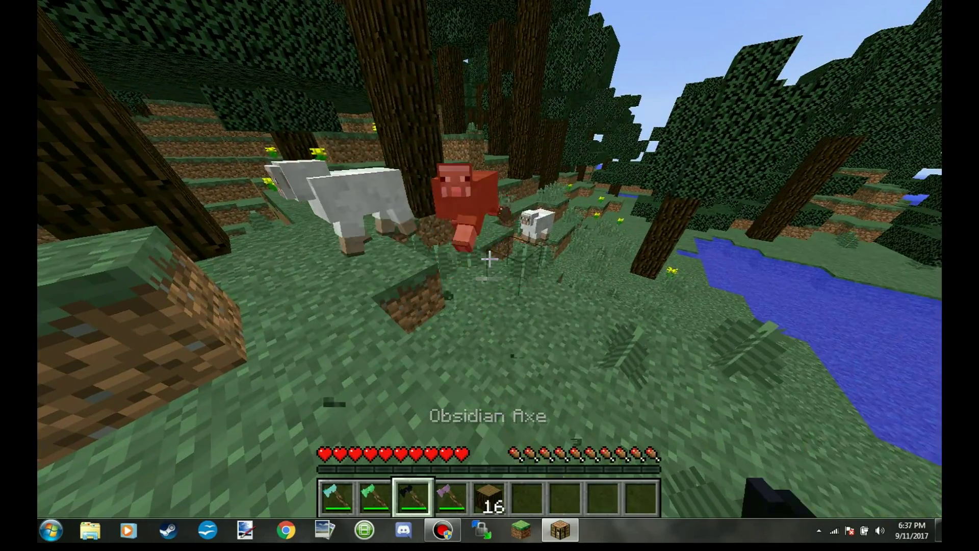
pyautogui.click(489, 261)
pyautogui.press('w')
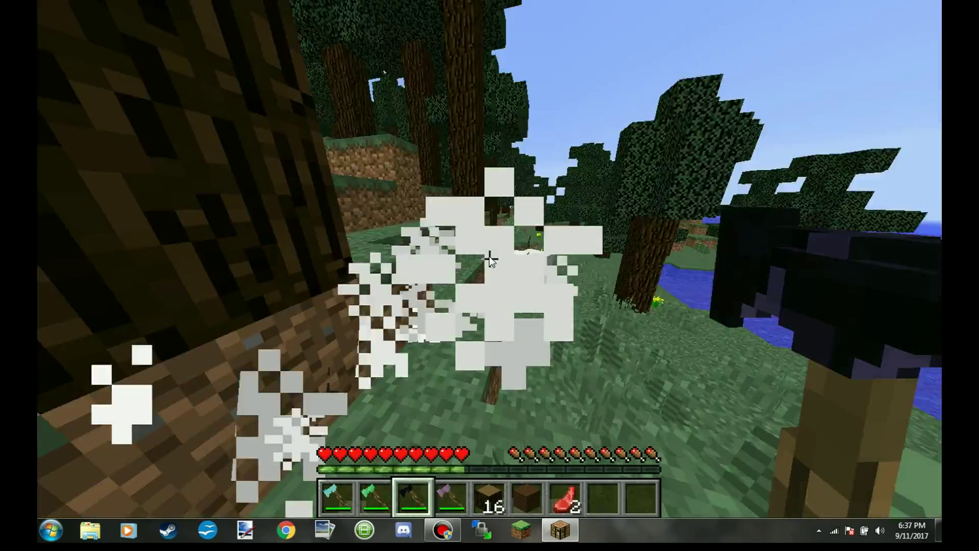
pyautogui.press('e')
pyautogui.press('e')
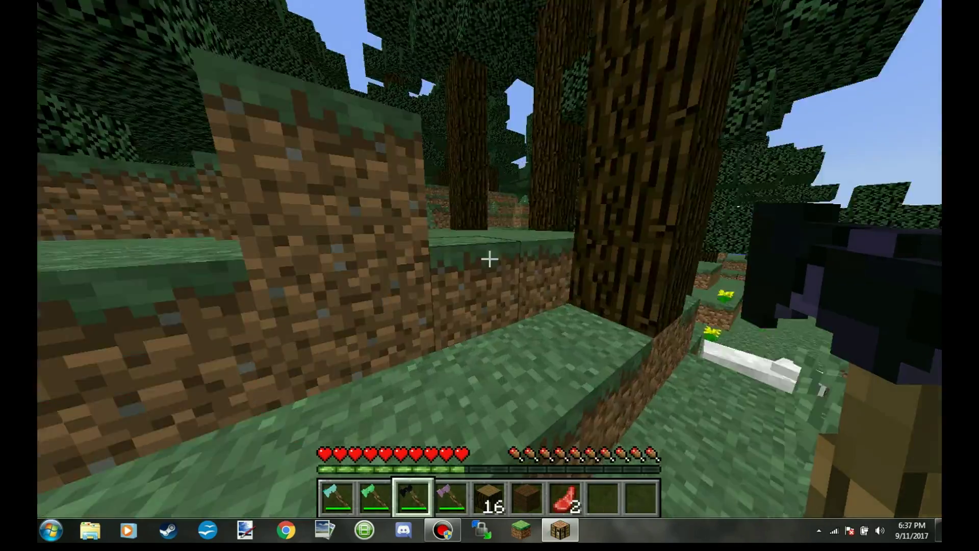
# Walk through the forest past the flowers and a chicken to the other player
pyautogui.press('w')
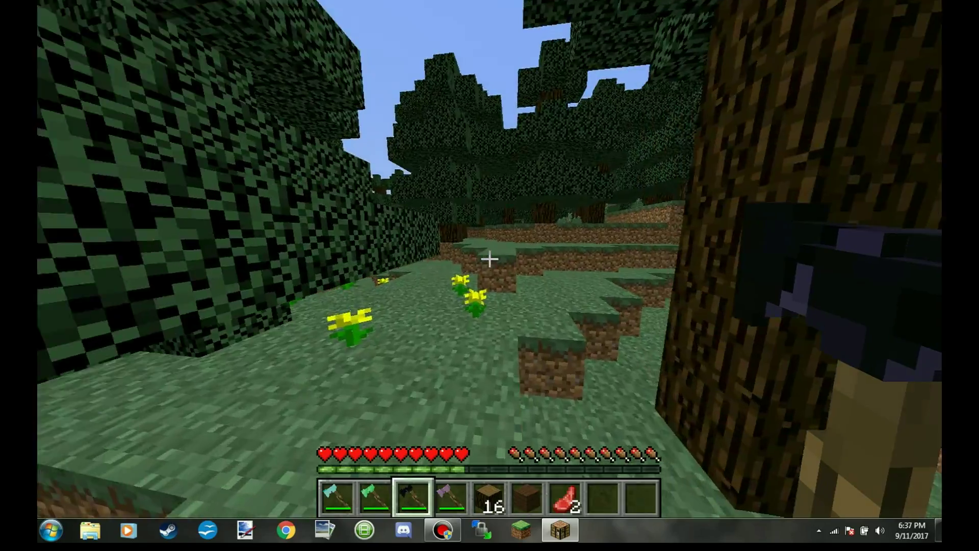
pyautogui.press('w')
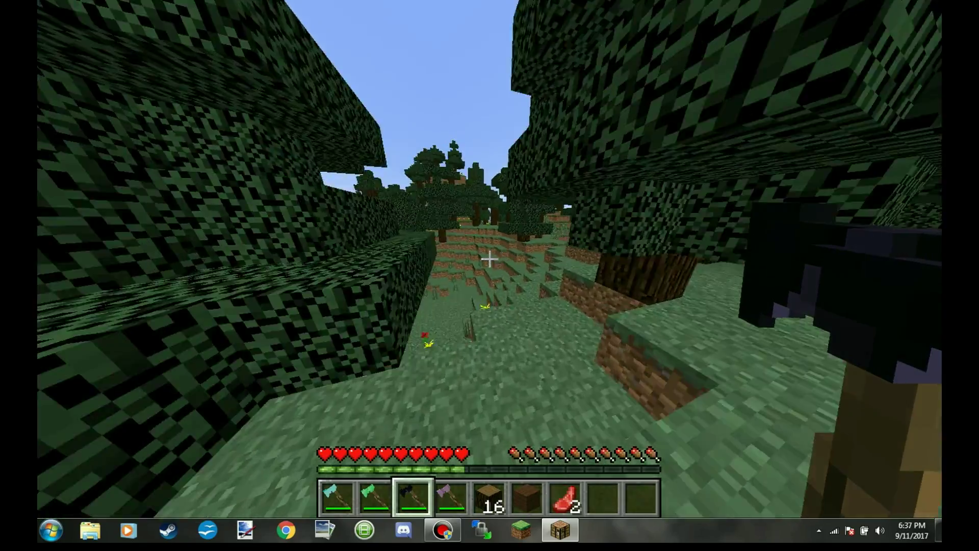
pyautogui.press('w')
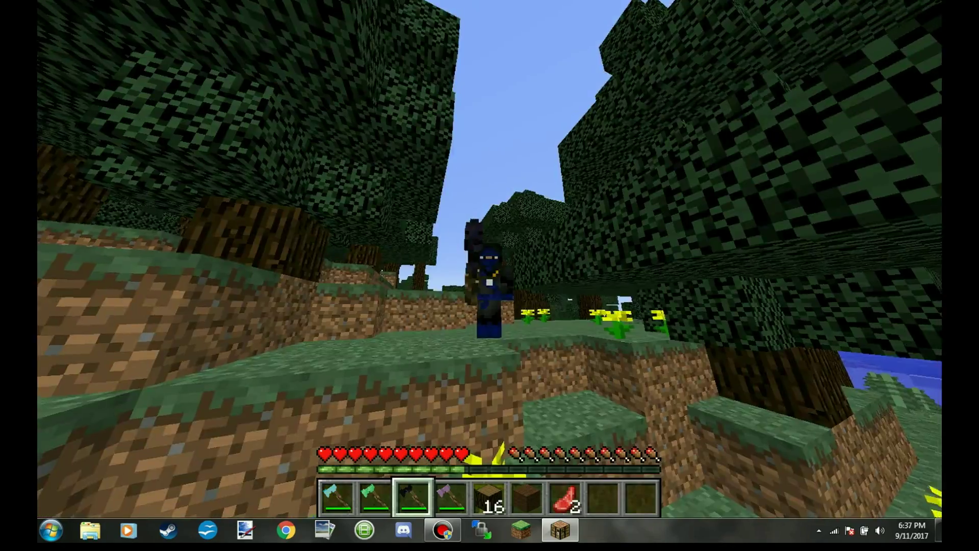
pyautogui.press('a')
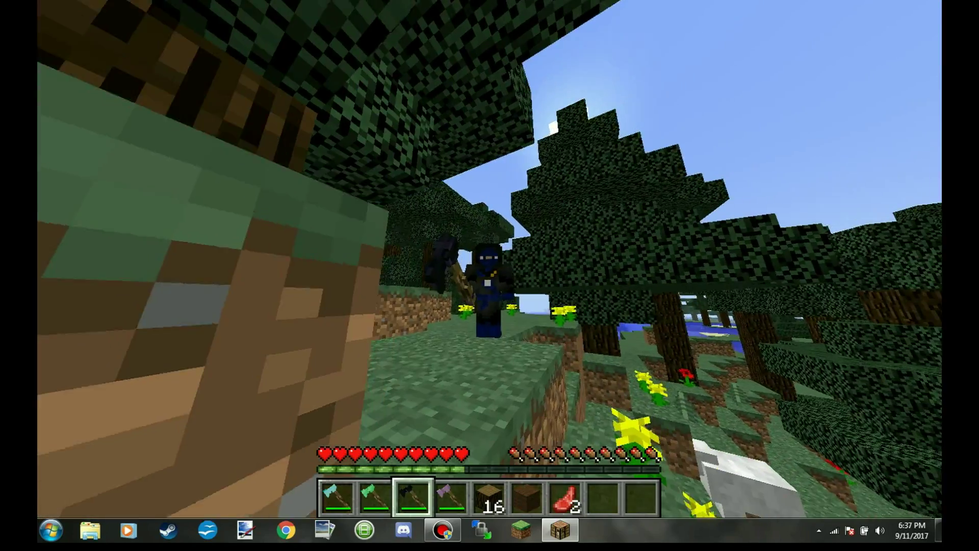
pyautogui.press('s')
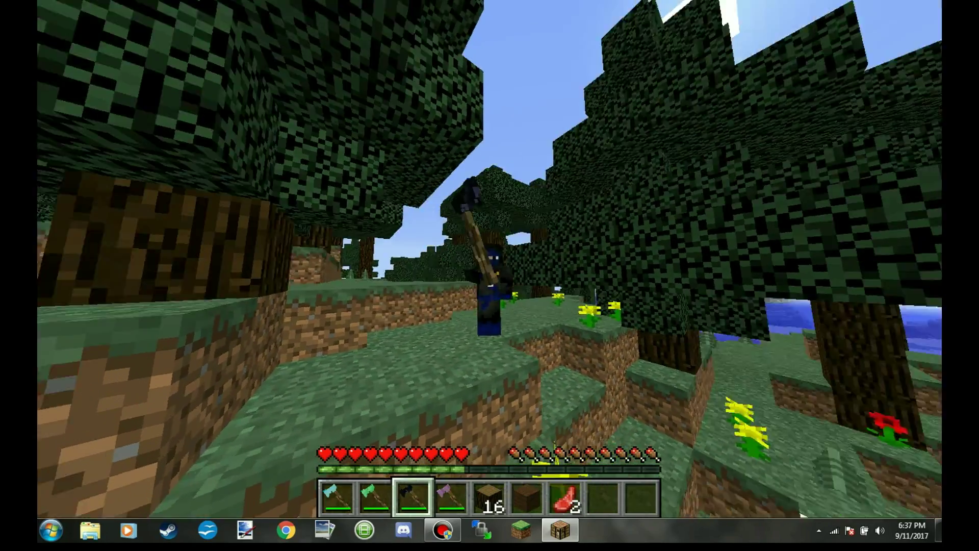